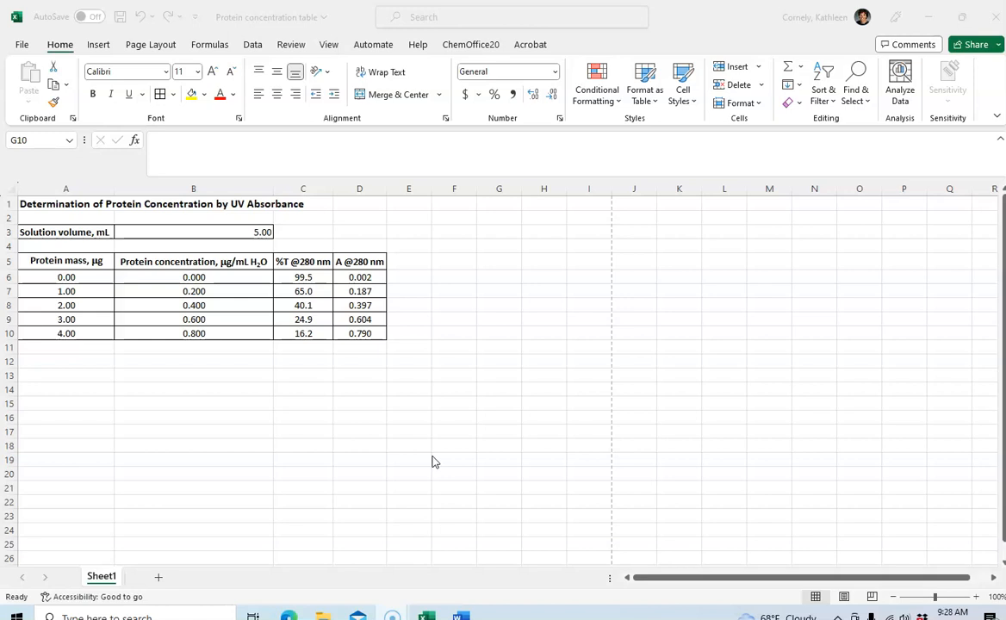
Examine the absorbance values in D6:D10 and the protein concentrations in B6:B10
click(363, 278)
click(359, 319)
drag(359, 277, 368, 332)
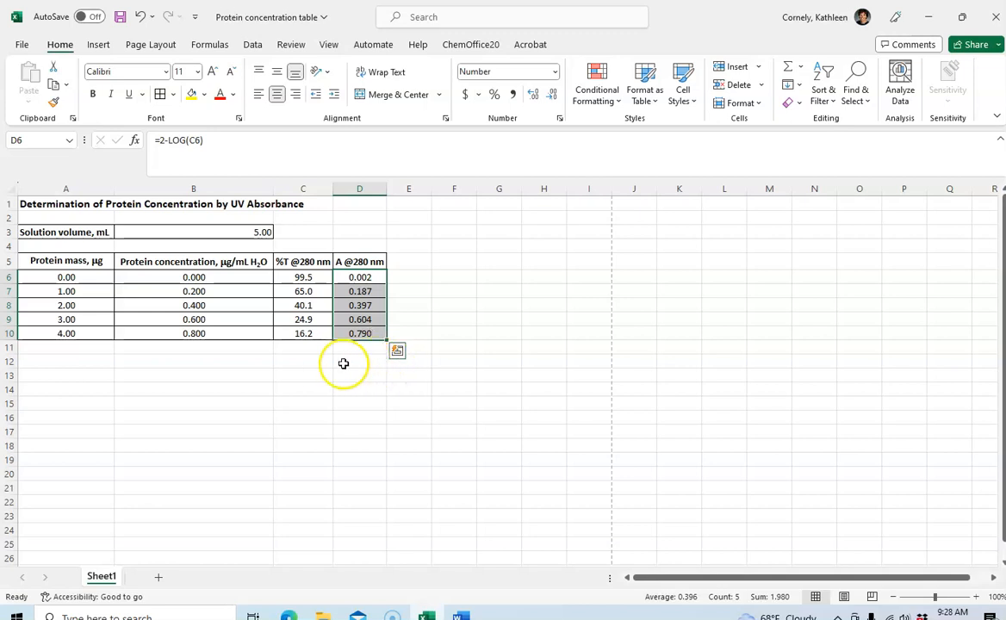
click(214, 359)
drag(198, 276, 190, 333)
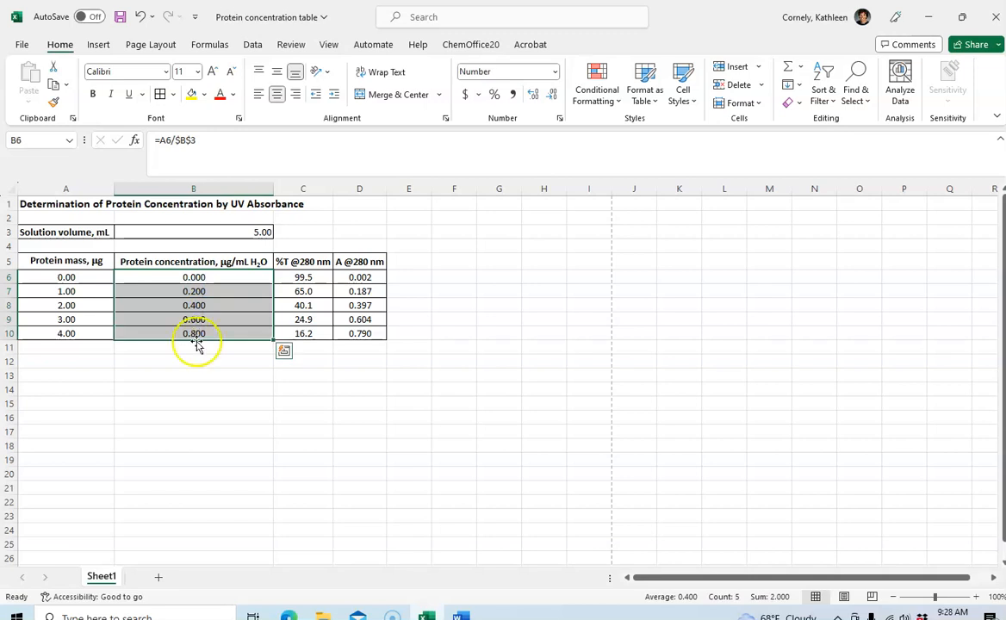
click(228, 384)
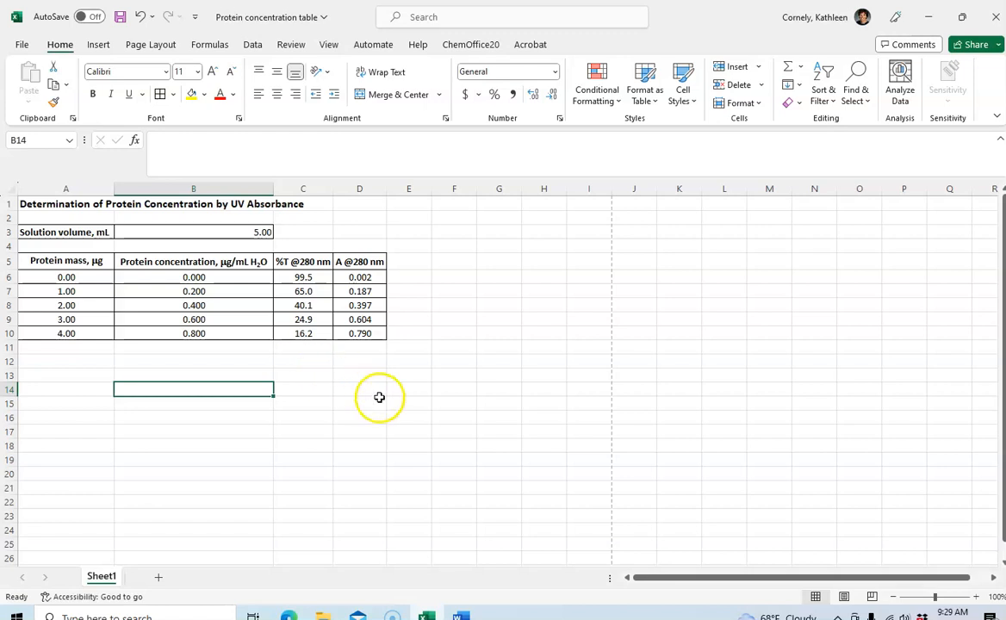
drag(193, 277, 184, 328)
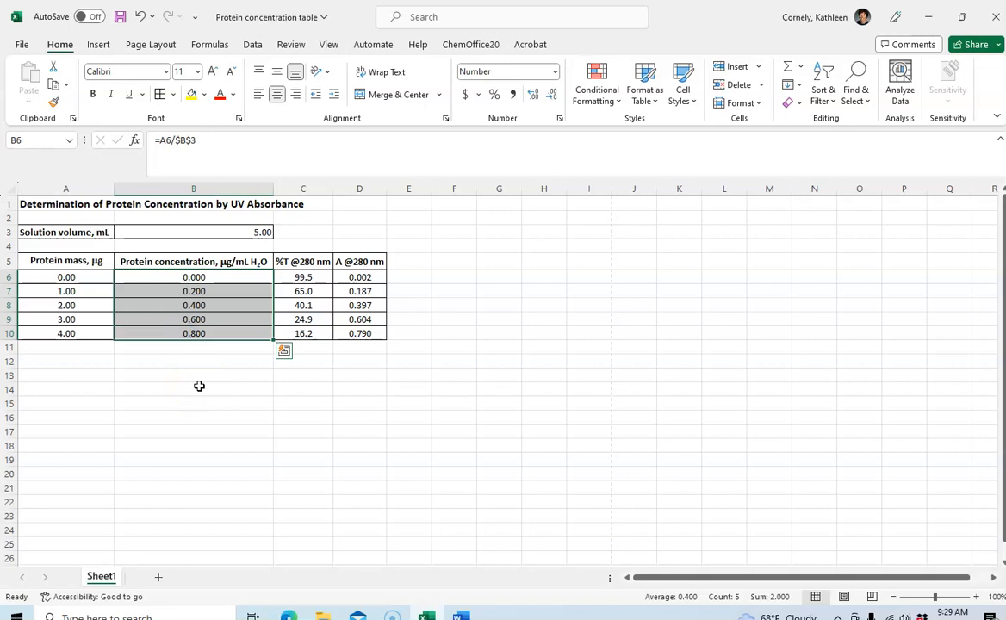
drag(360, 277, 349, 328)
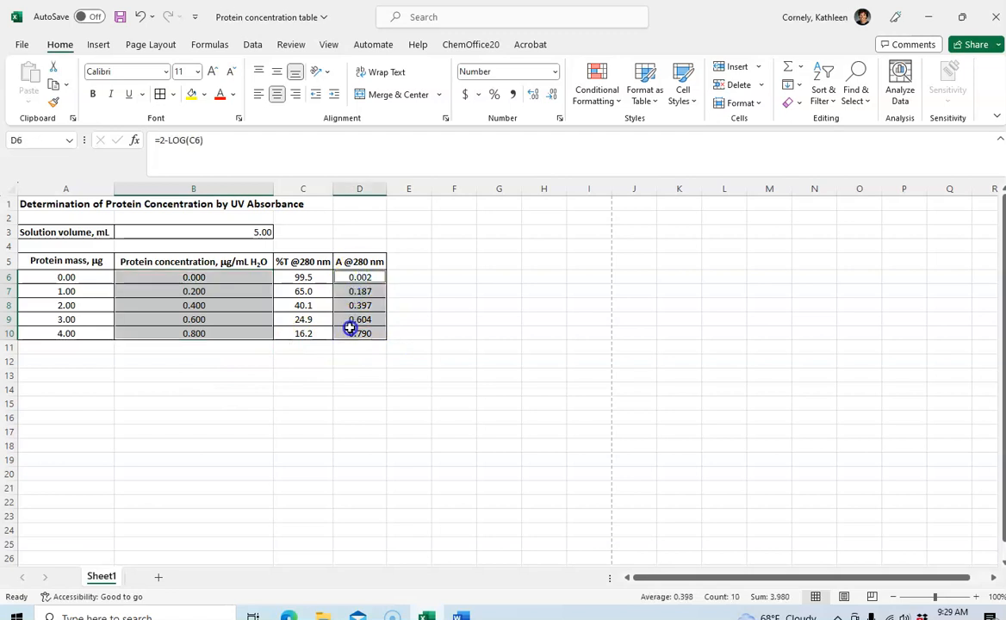
click(347, 431)
drag(196, 276, 327, 329)
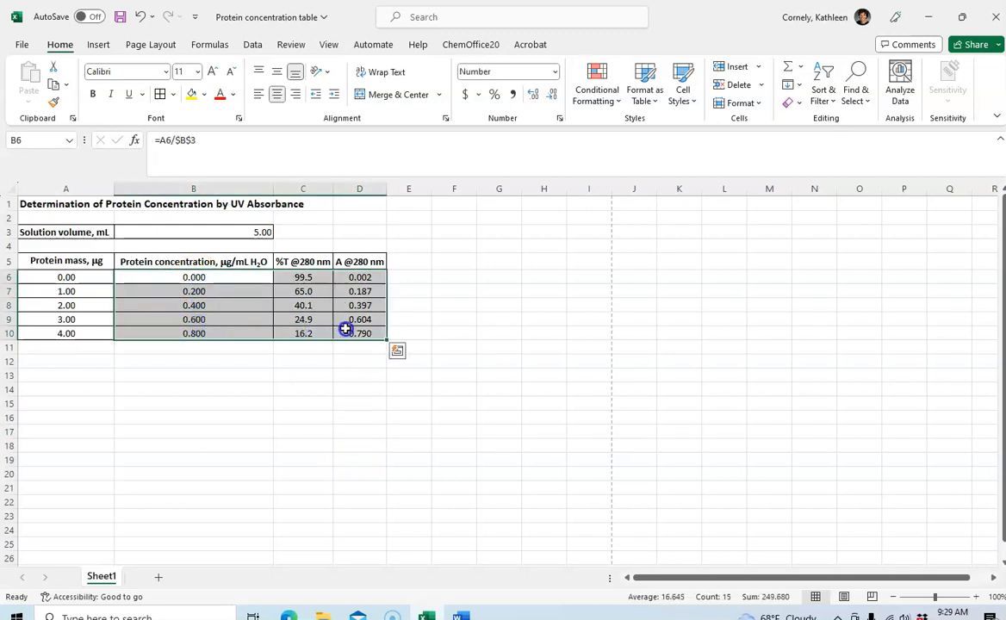
click(315, 392)
Insert a markers-only scatter chart from the concentrations in B6:B10 and absorbances in D6:D10, and place it below the data table
drag(202, 276, 204, 328)
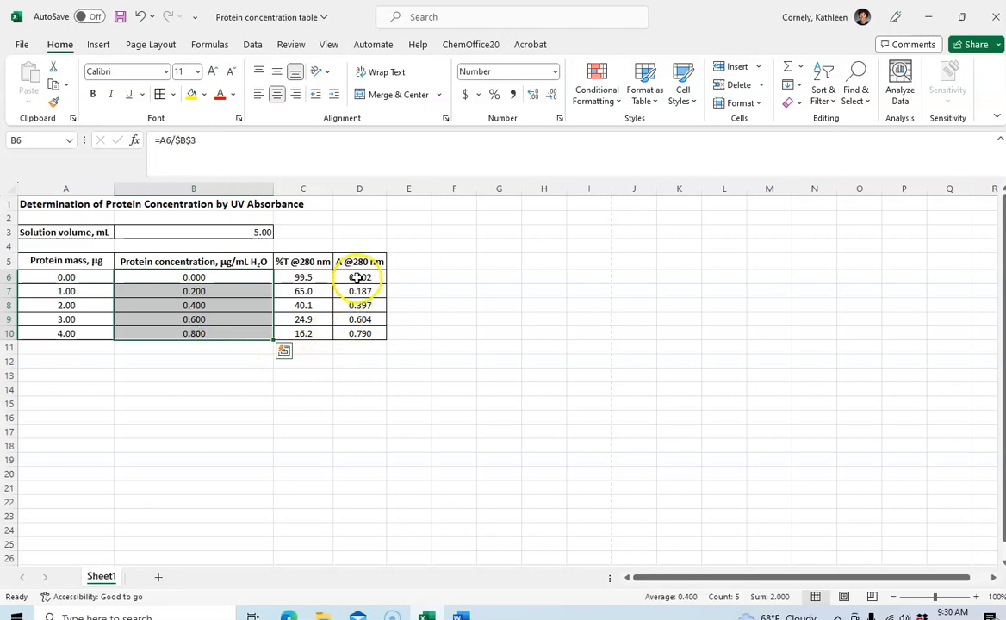
ctrl+drag(358, 277, 354, 333)
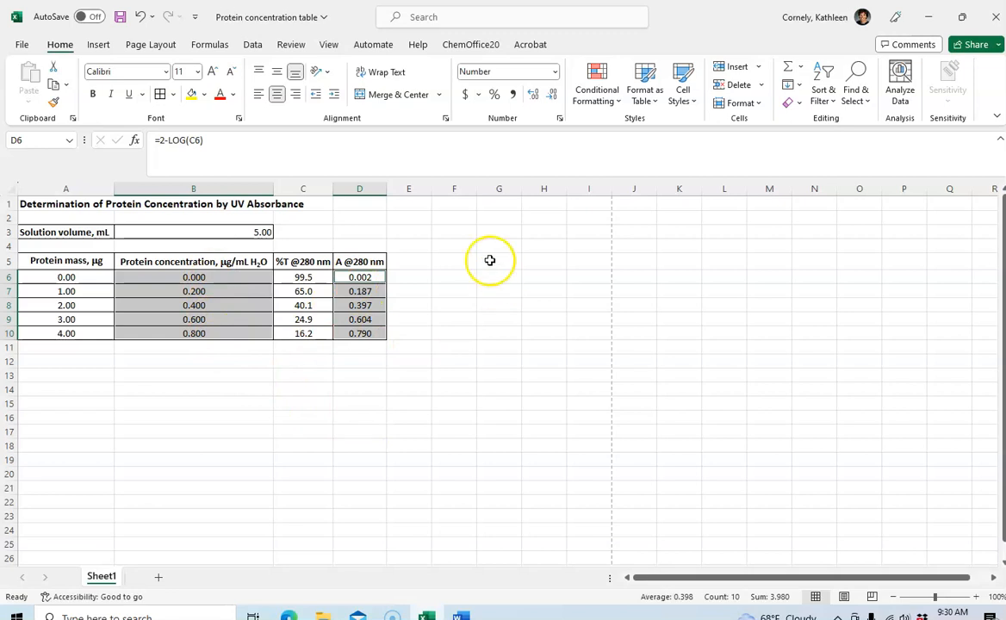
click(100, 47)
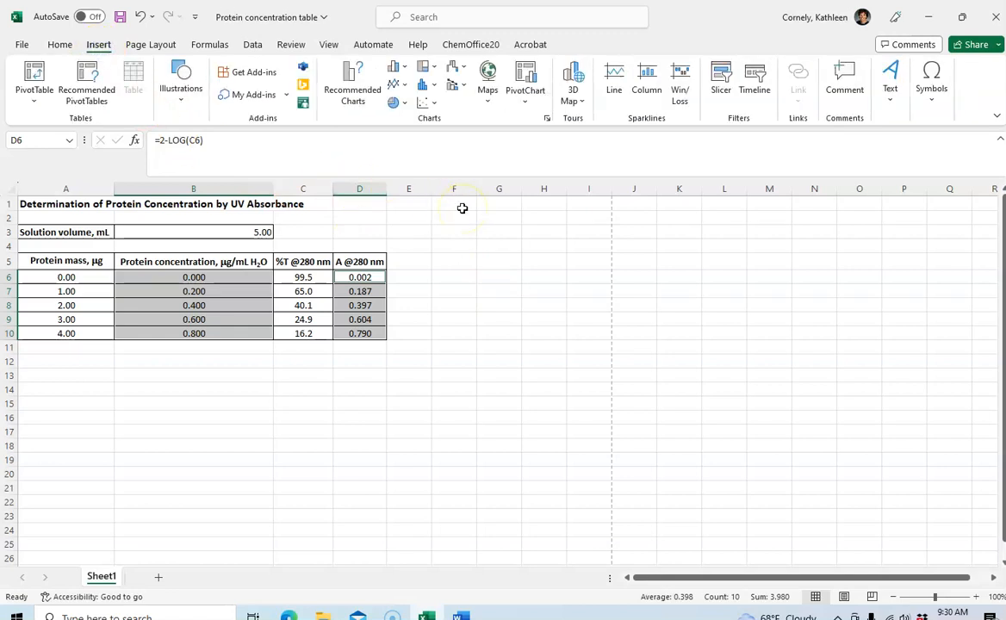
click(435, 105)
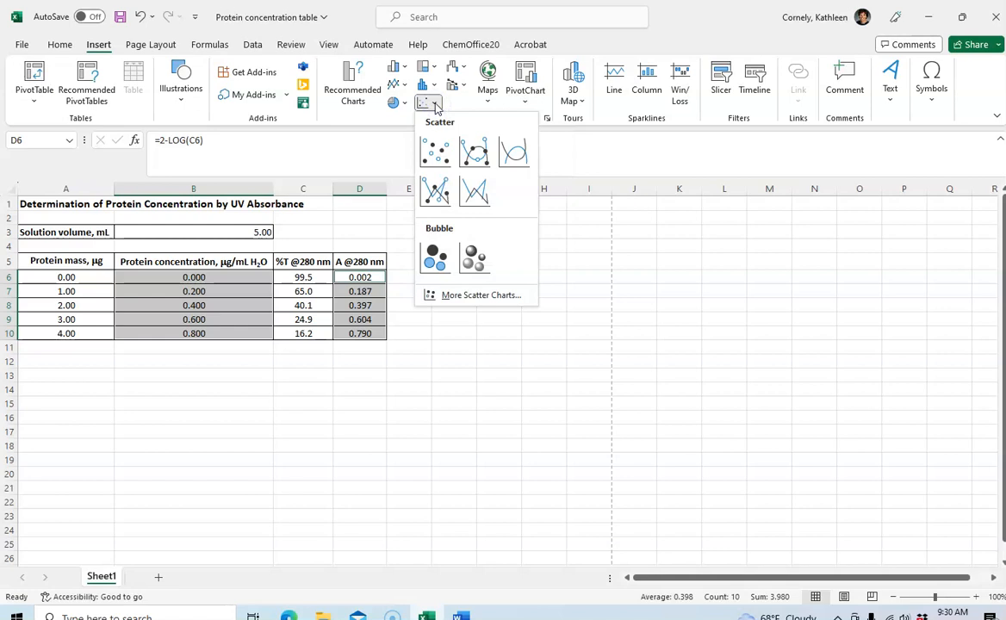
click(435, 155)
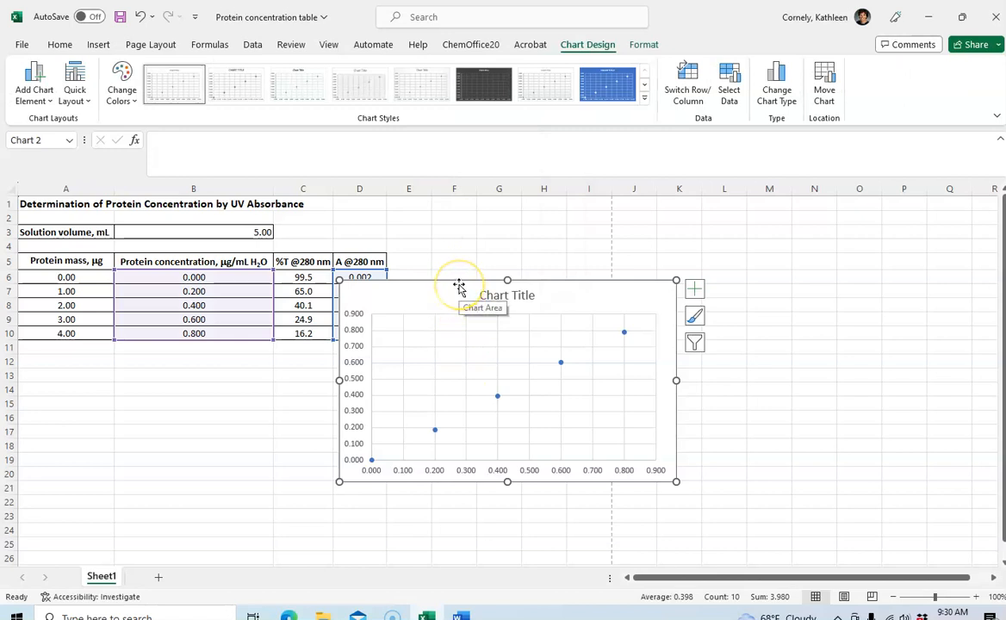
drag(457, 285, 186, 359)
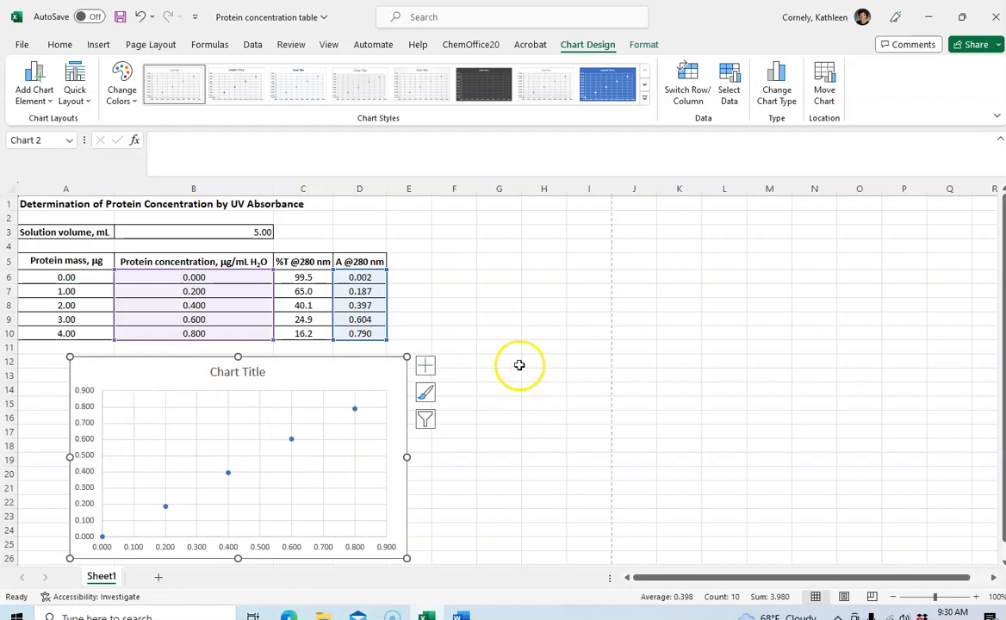
click(459, 299)
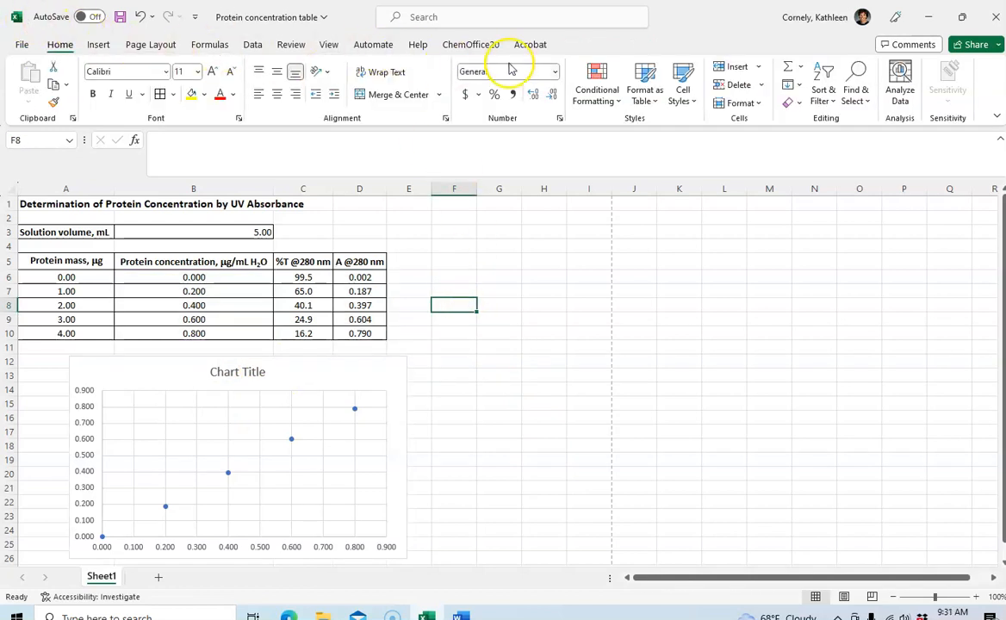
Add a primary horizontal axis title to the scatter chart reading "Protein concentration, mg/mL H2O"
click(327, 359)
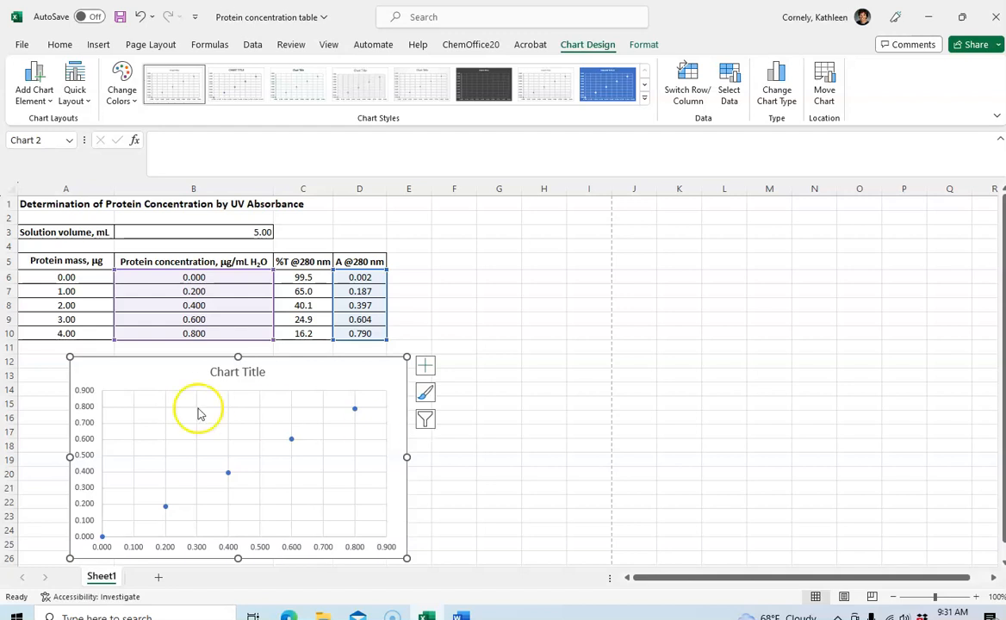
click(52, 104)
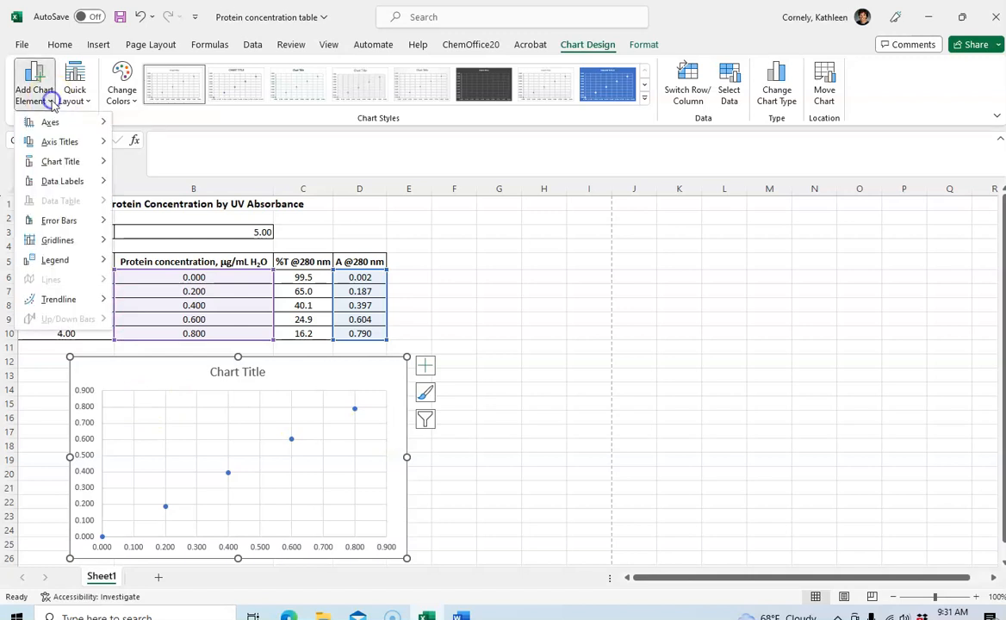
mouse_move(62, 148)
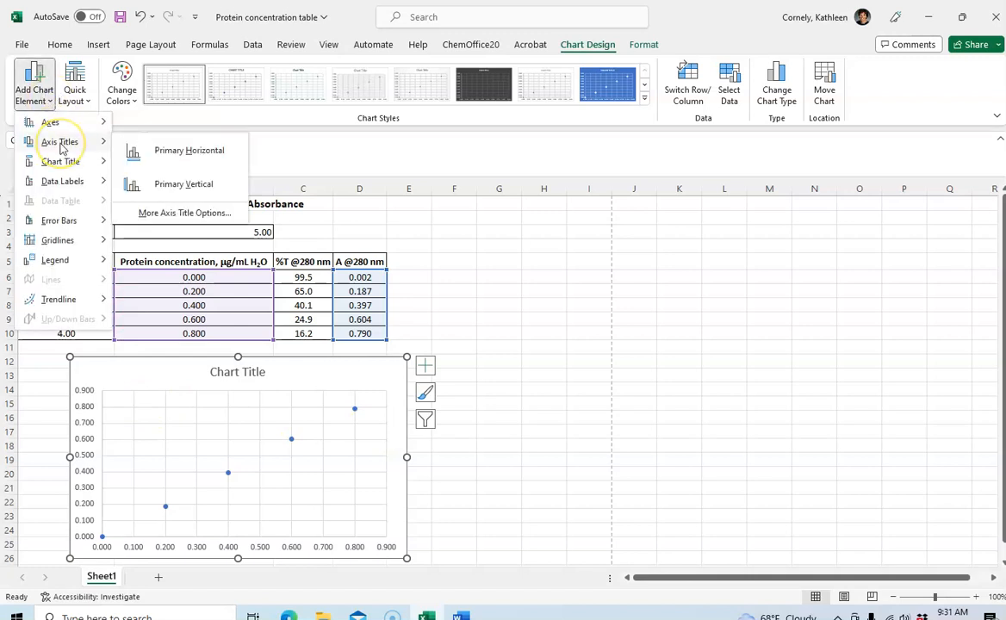
click(173, 162)
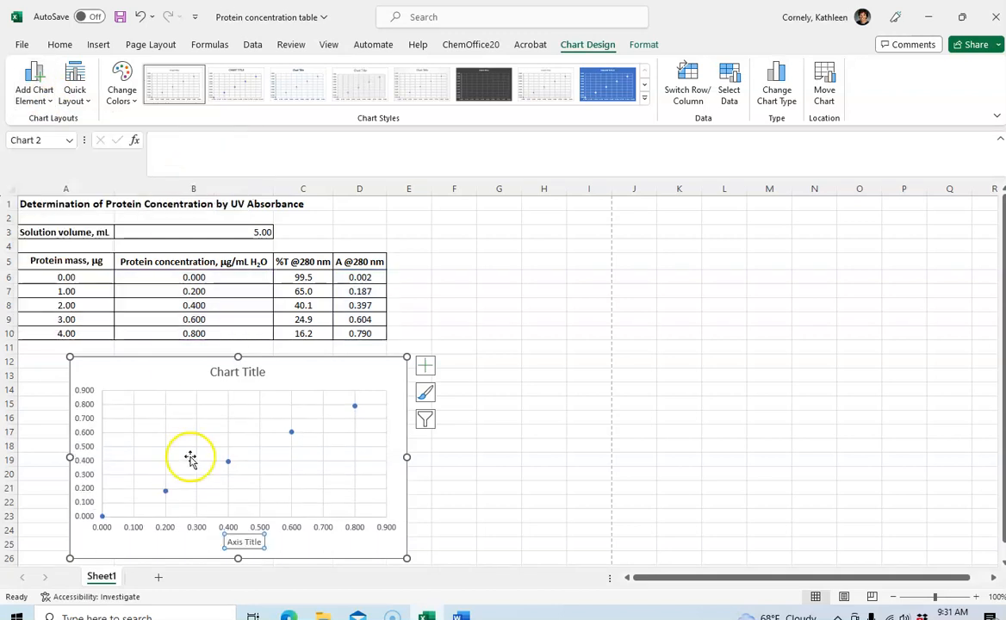
click(240, 541)
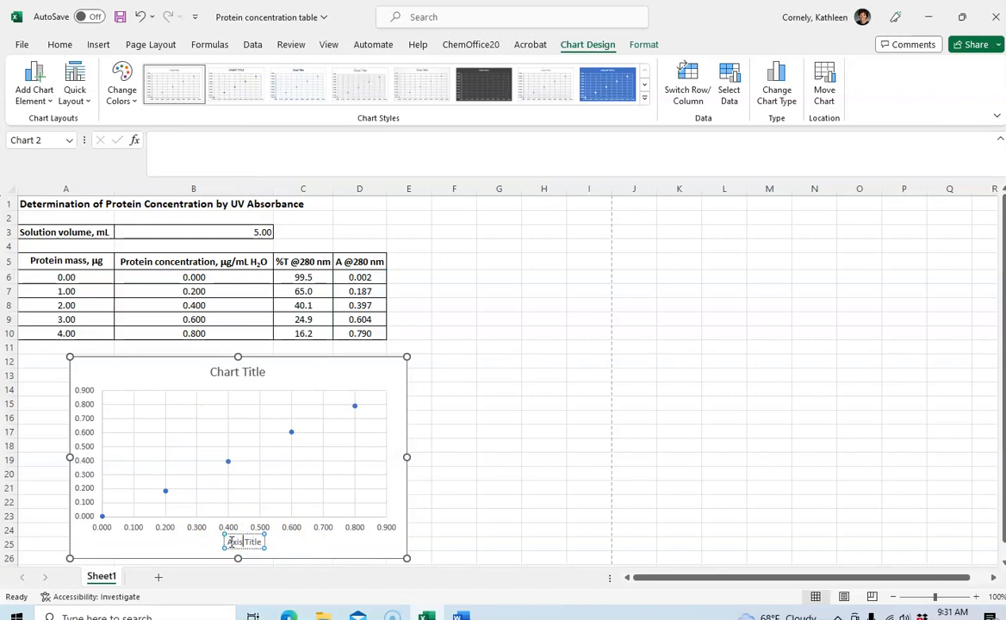
drag(228, 543, 262, 541)
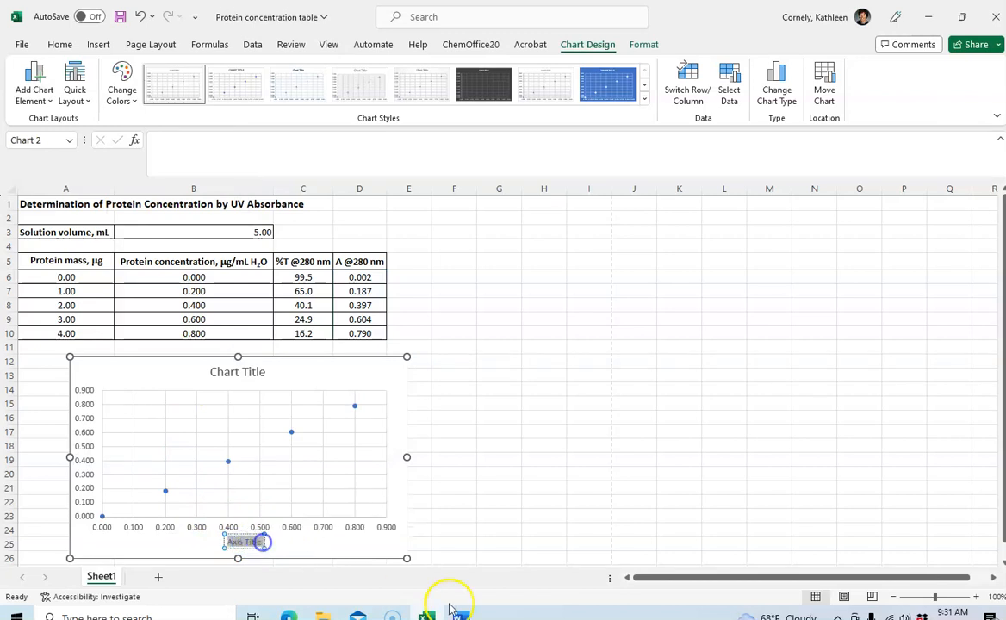
mouse_move(472, 611)
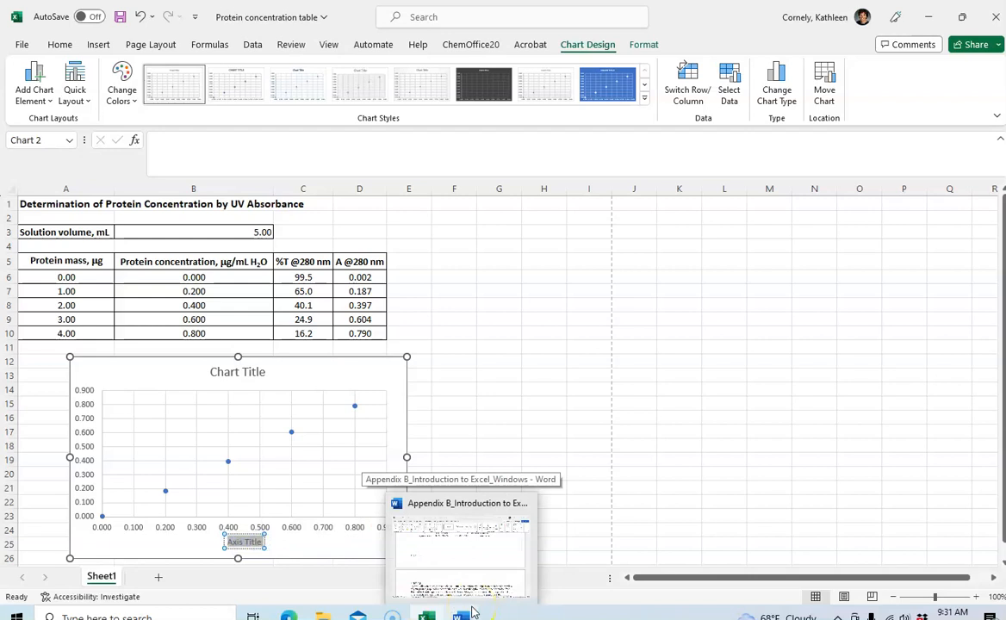
text(P)
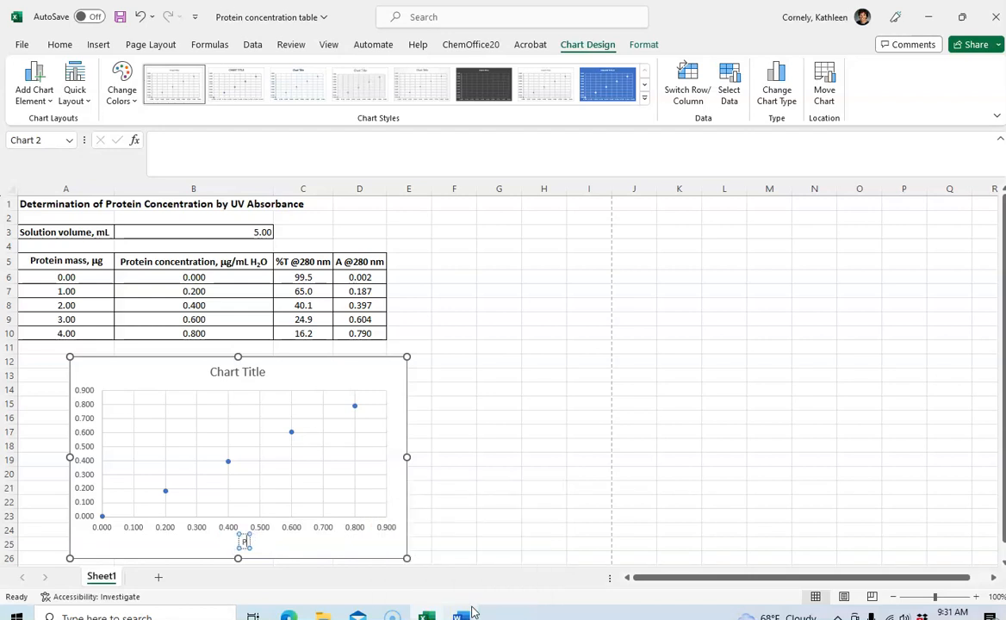
text(rotein conc)
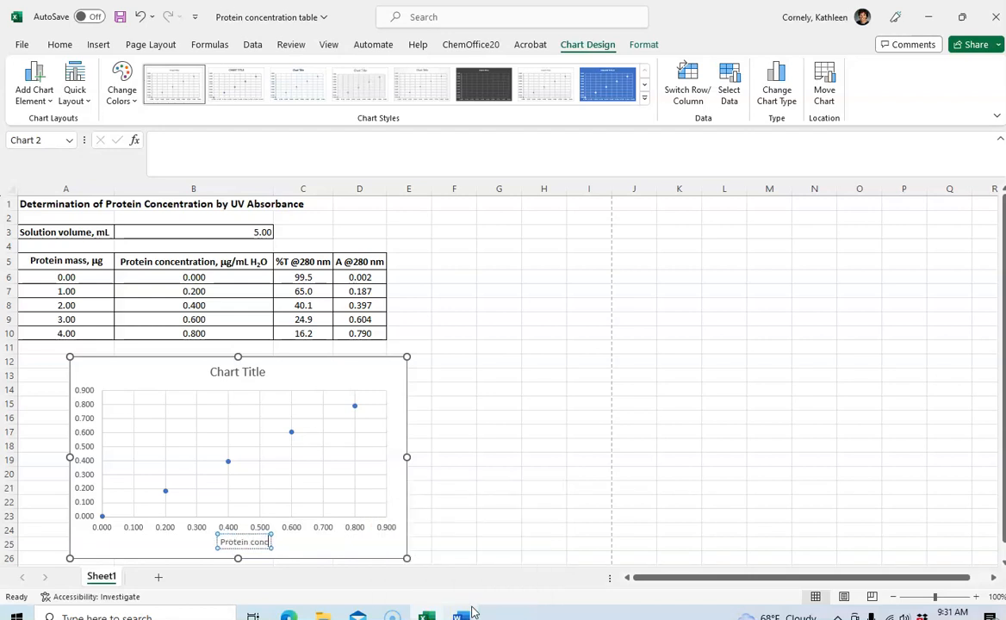
text(entration,)
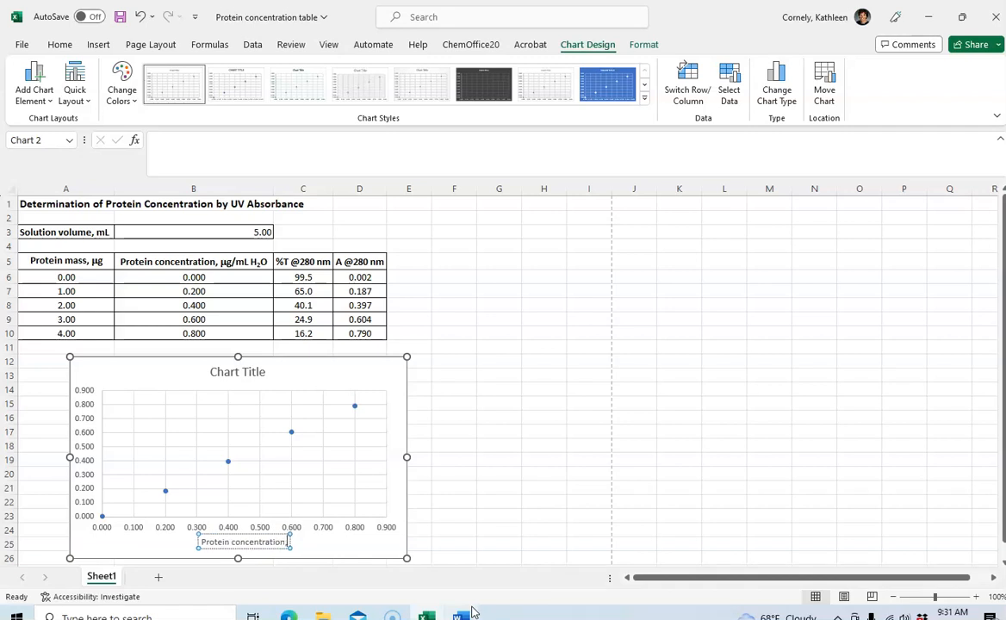
text( mg/m)
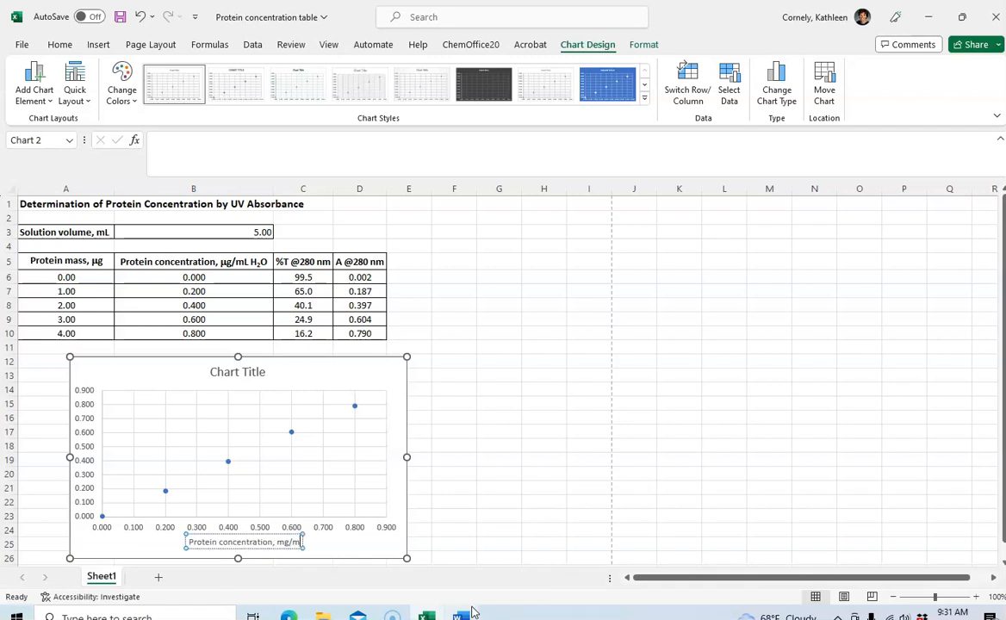
text(L H2)
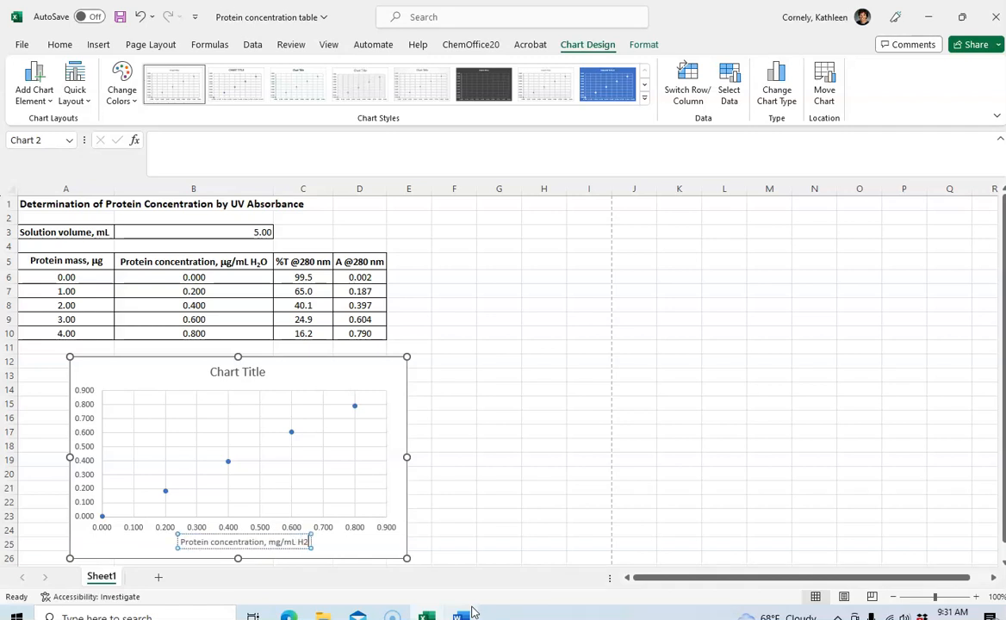
text(O)
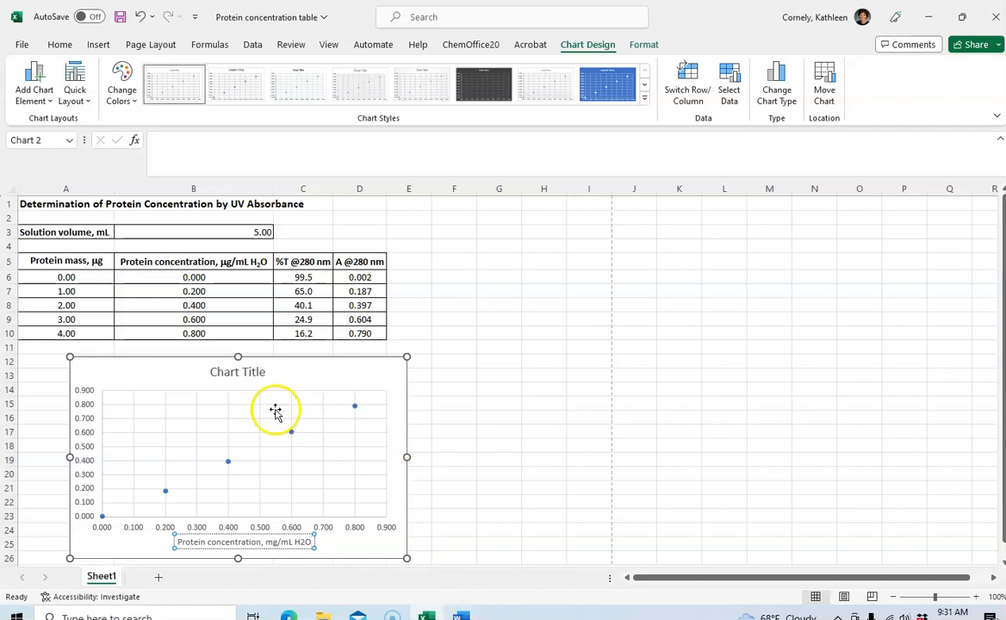
click(469, 301)
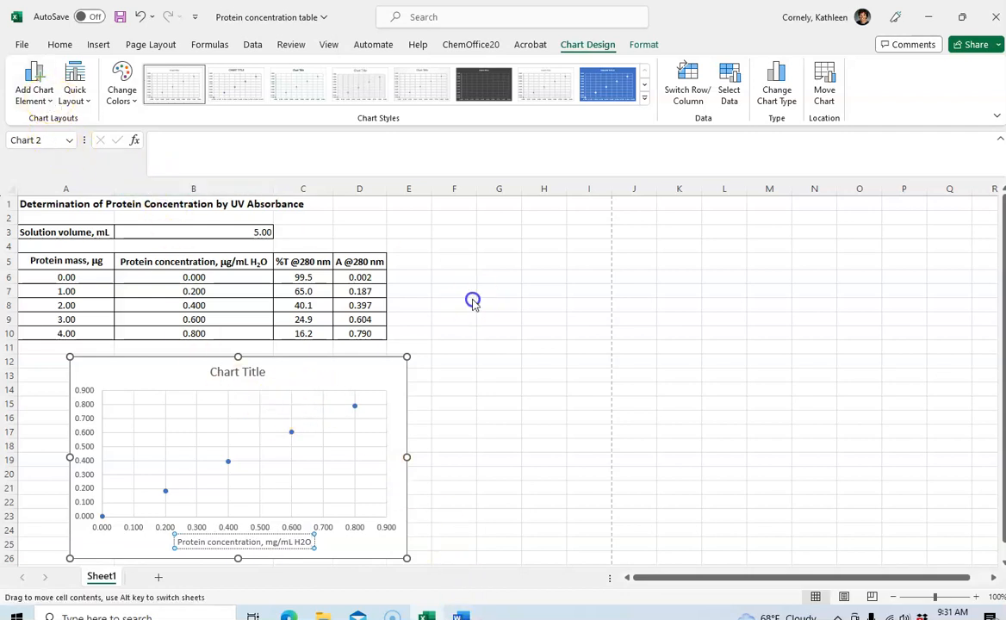
Add a primary vertical axis title to the scatter chart reading "A @ 280 nm"
click(199, 363)
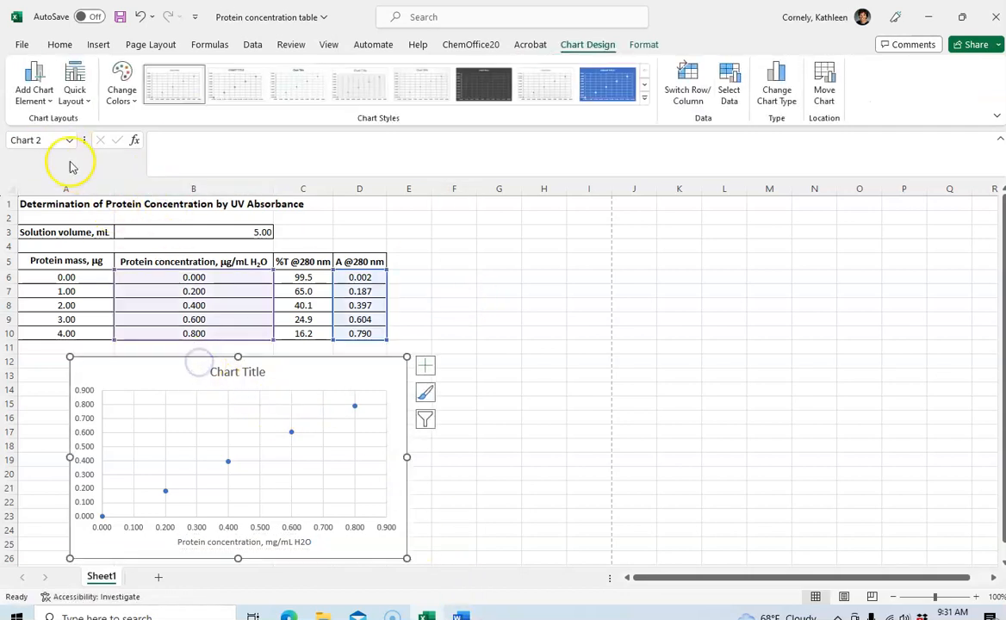
click(34, 90)
mouse_move(52, 140)
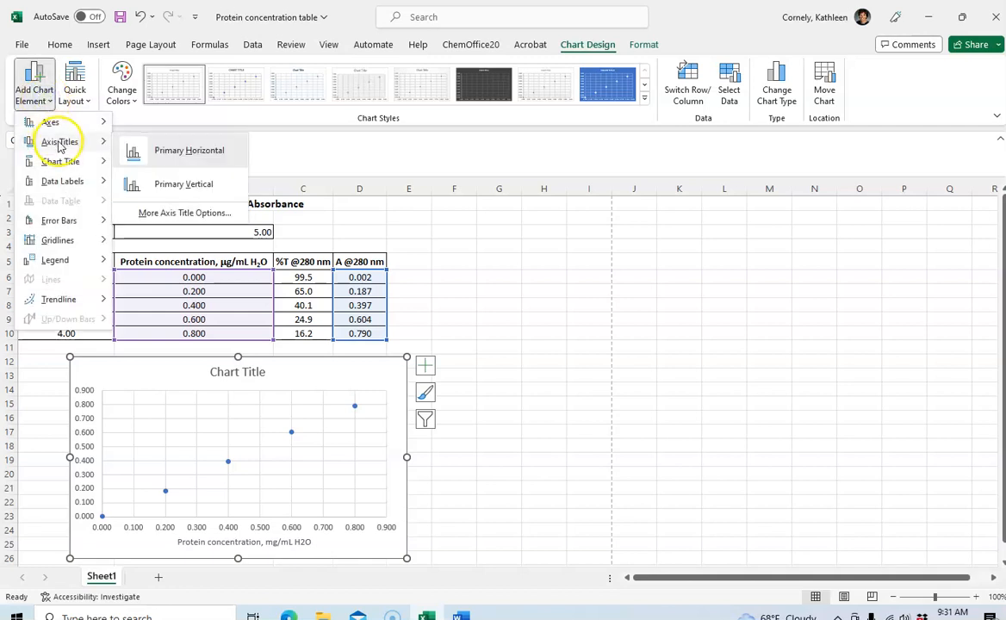
click(160, 198)
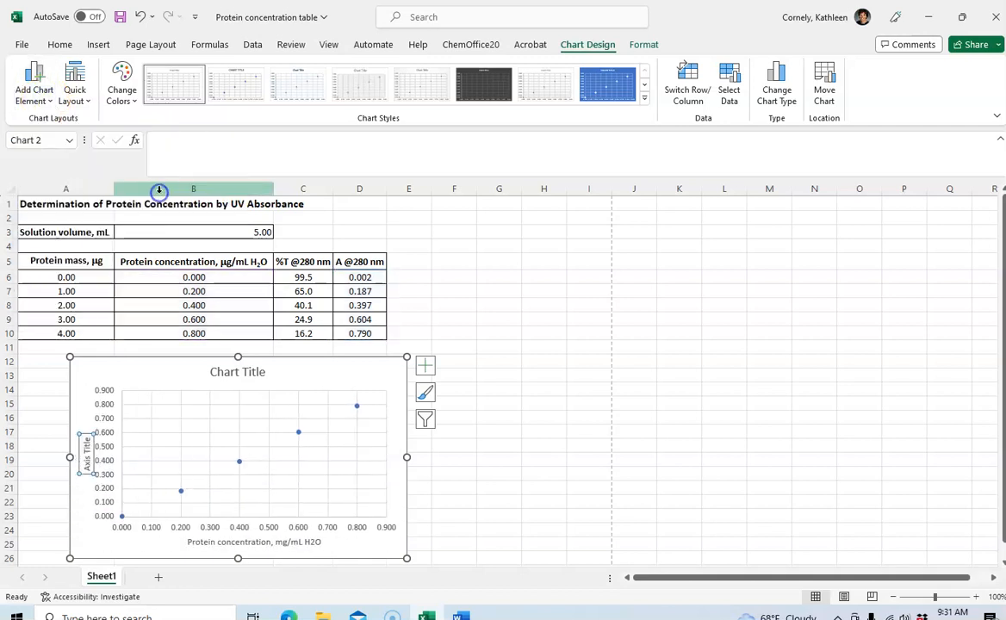
drag(84, 465, 91, 441)
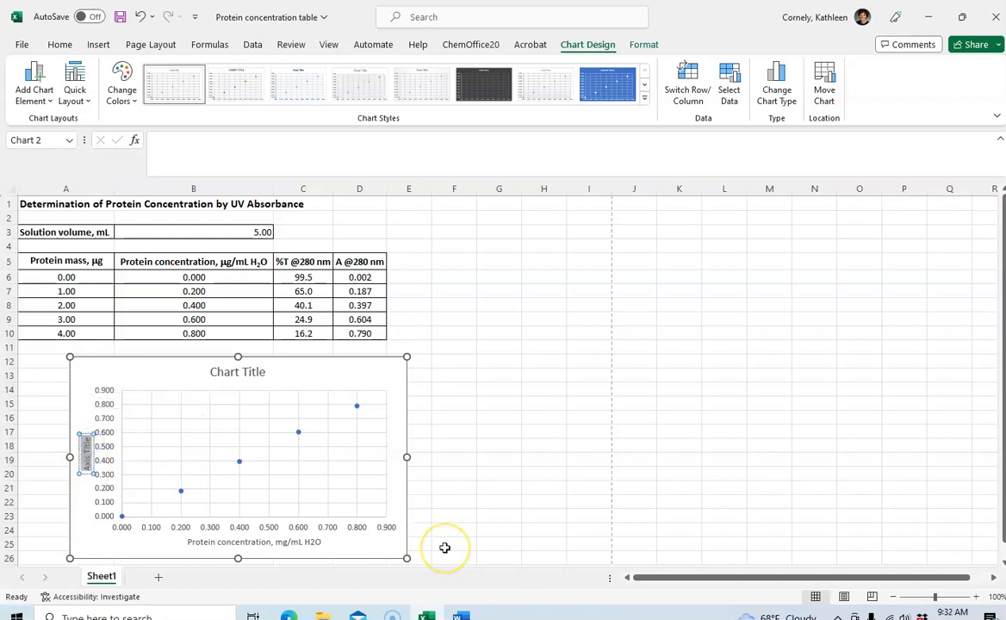
text(A)
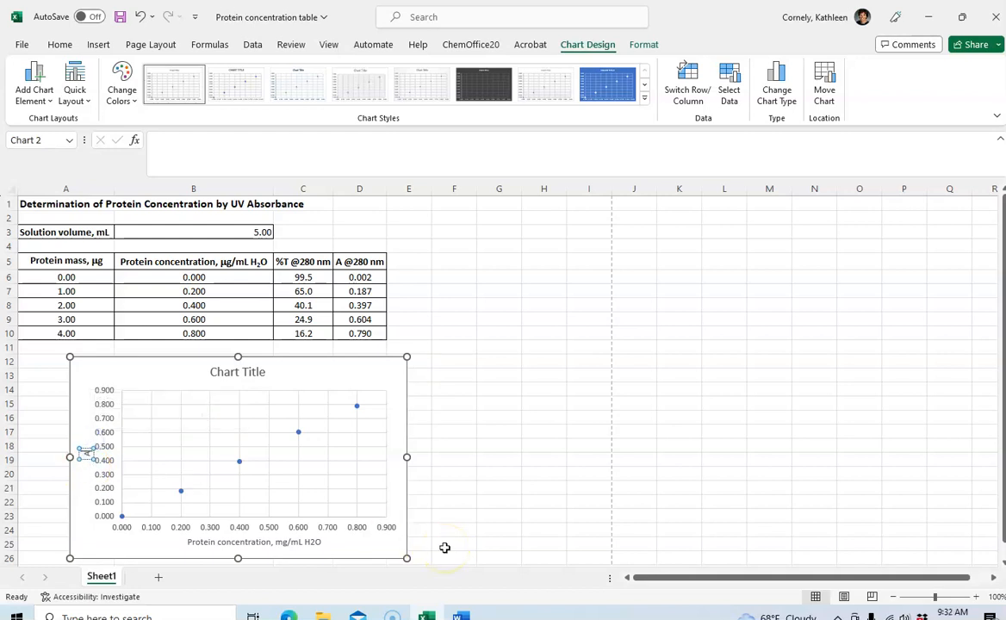
text(b)
text(@ 280 n)
text(m)
click(663, 463)
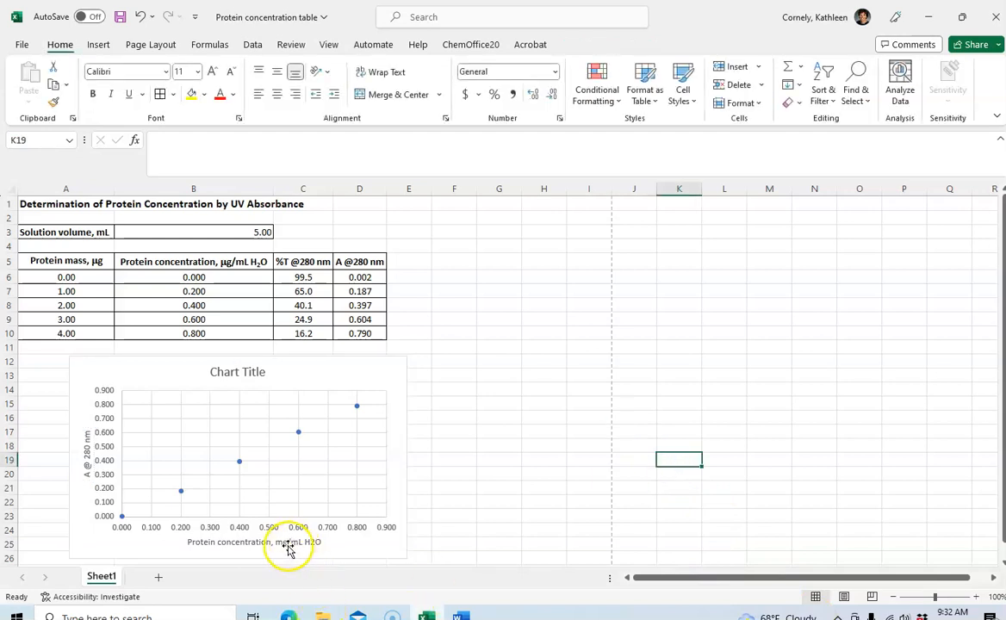
Apply the Symbol font to the "m" of "mg" in the horizontal axis title so the unit reads µg/mL
click(255, 548)
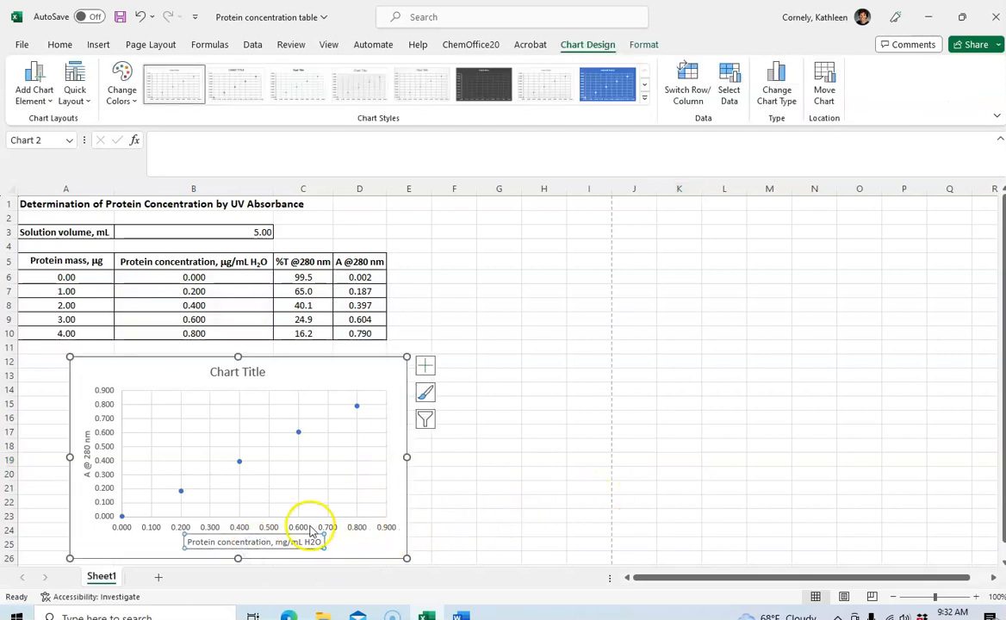
click(280, 542)
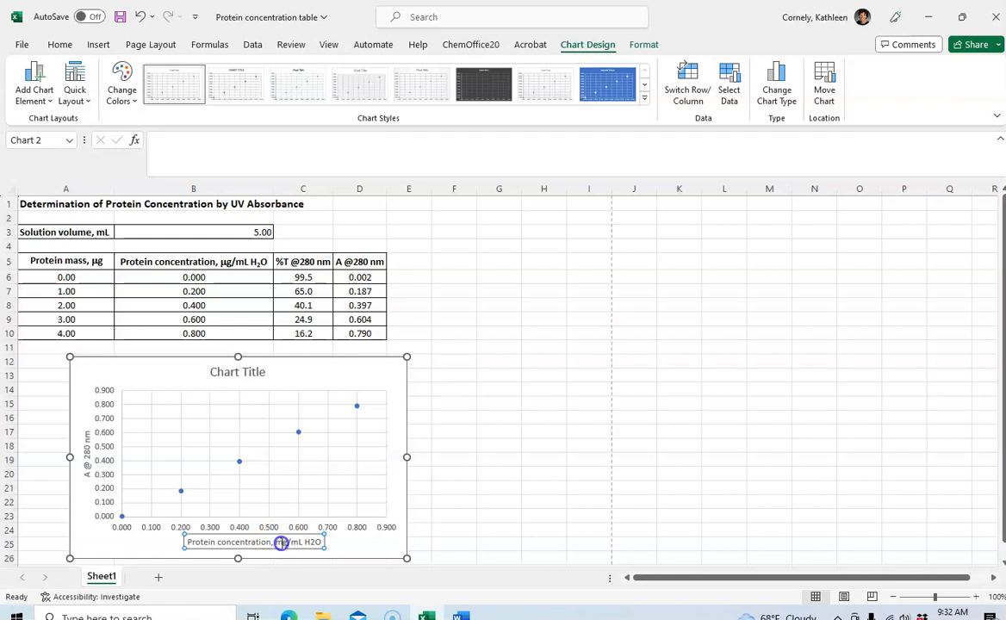
click(280, 543)
drag(279, 542, 277, 542)
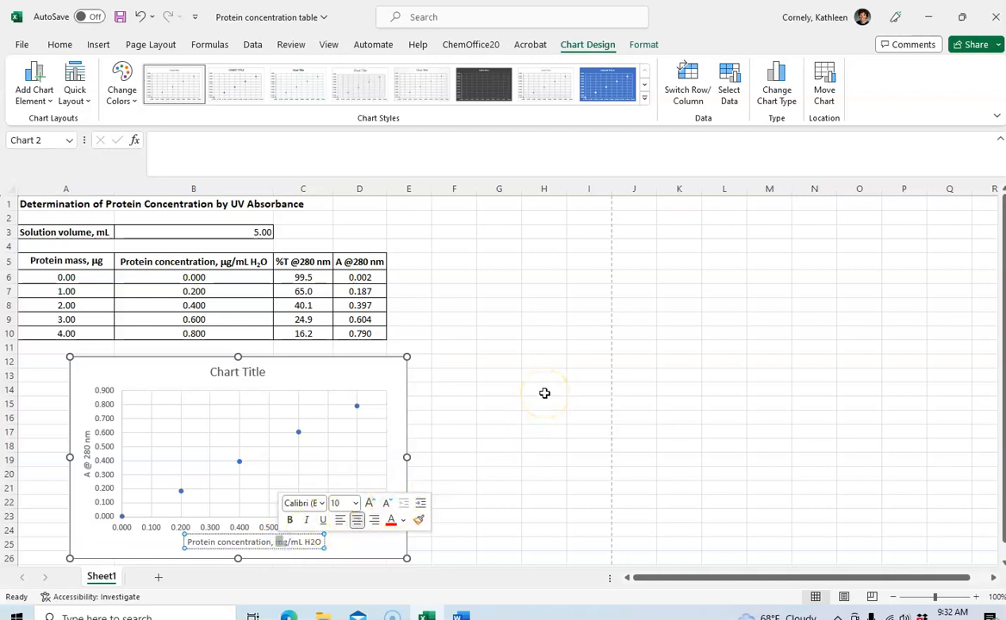
click(322, 505)
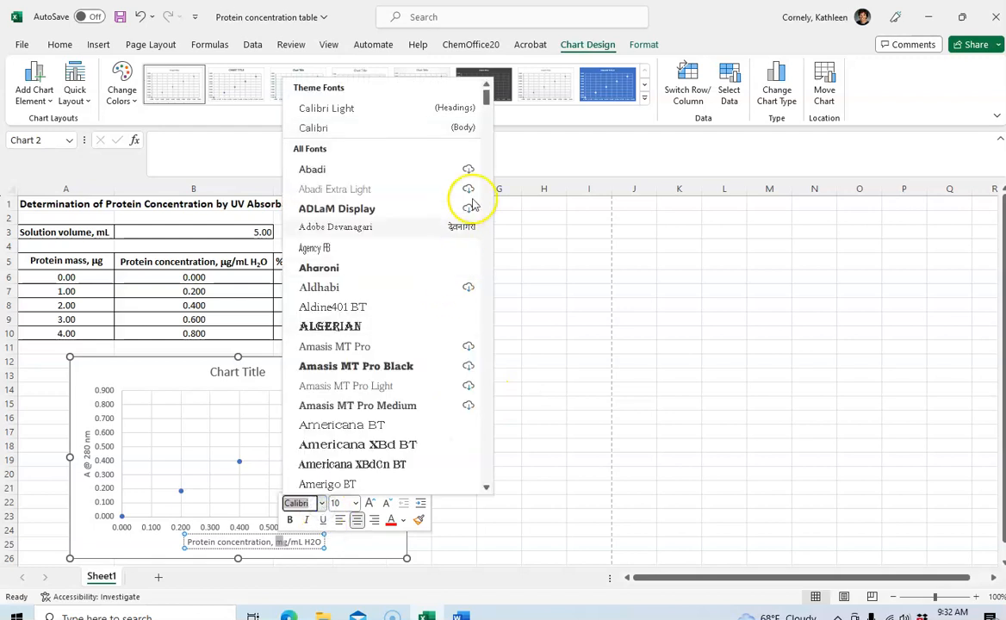
drag(487, 96, 497, 407)
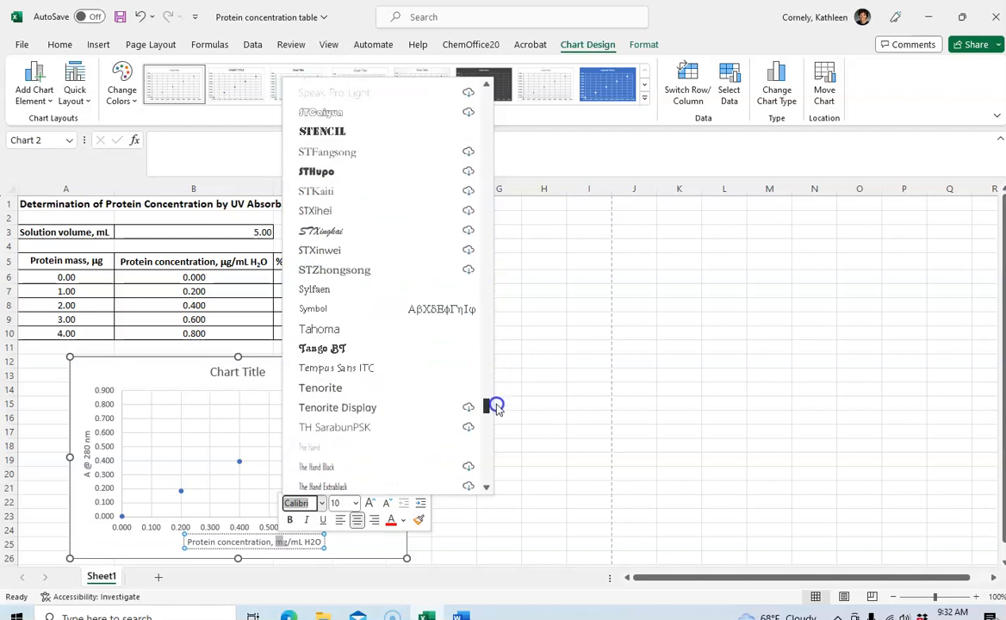
click(334, 309)
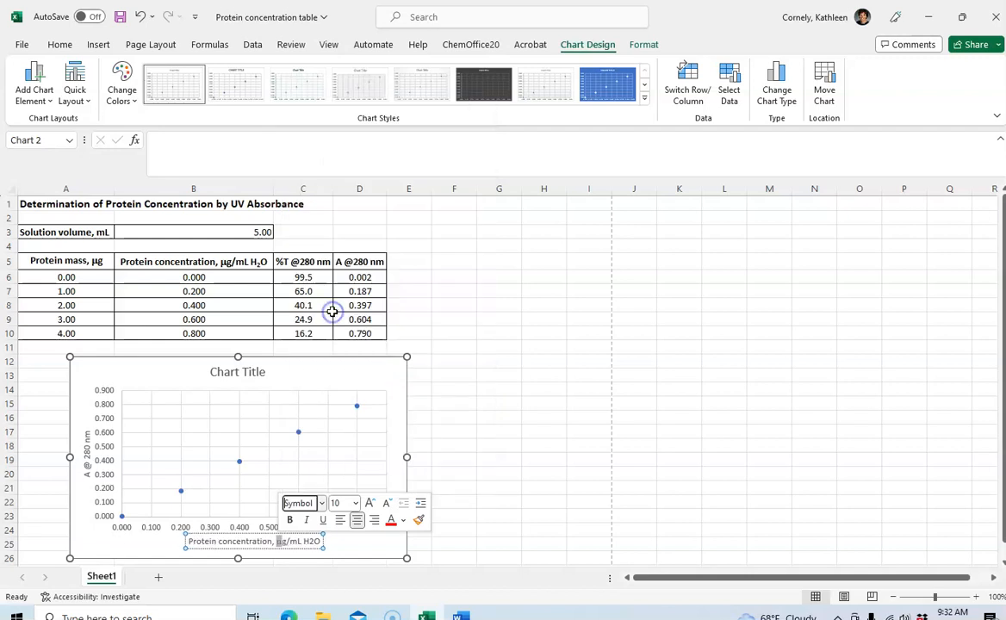
Format the "2" of "H2O" in the horizontal axis title as a subscript
click(311, 541)
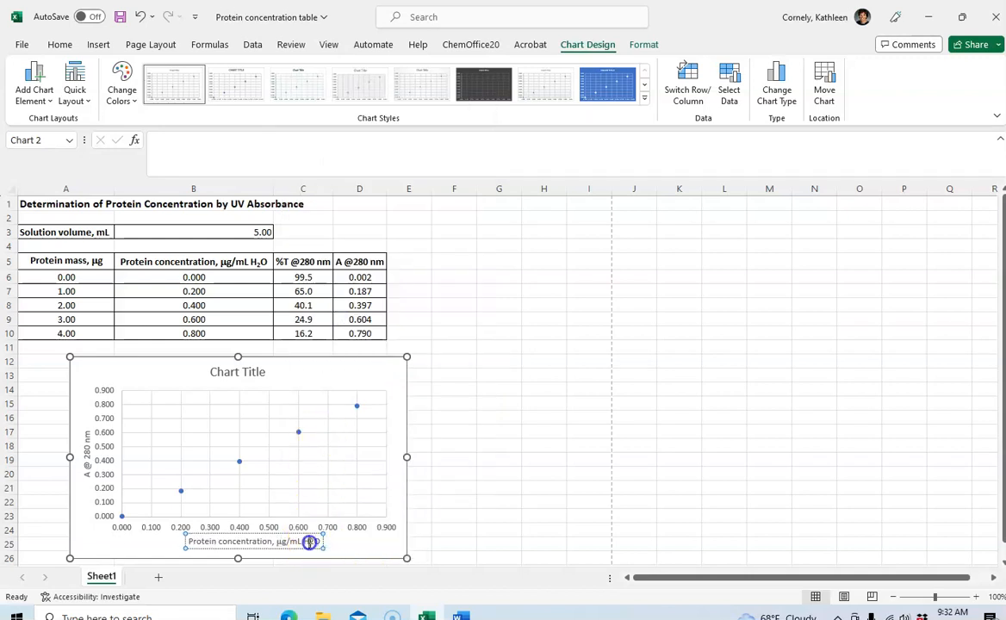
drag(309, 543, 315, 542)
click(314, 542)
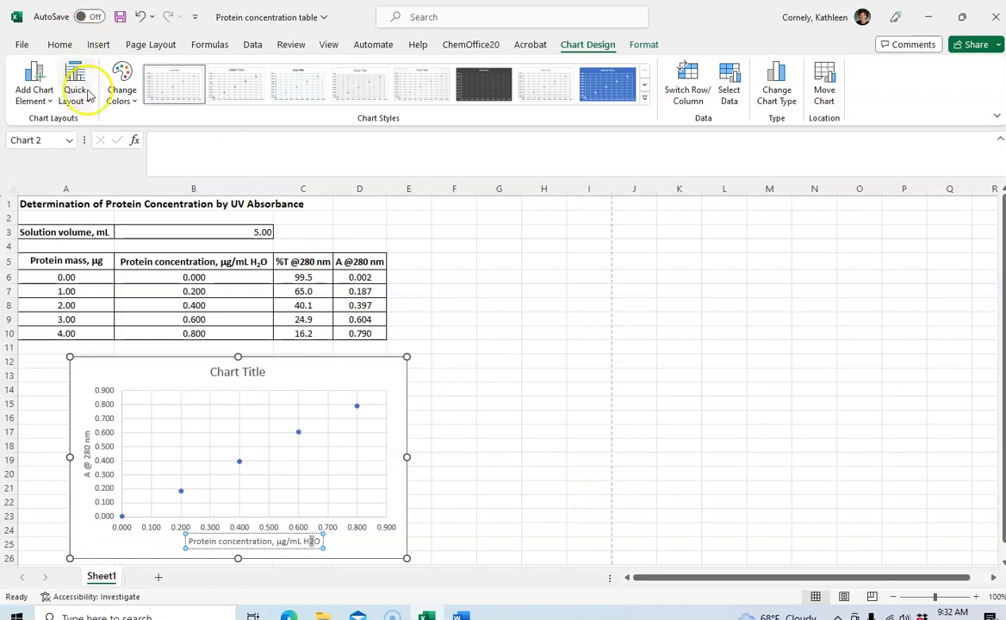
click(60, 47)
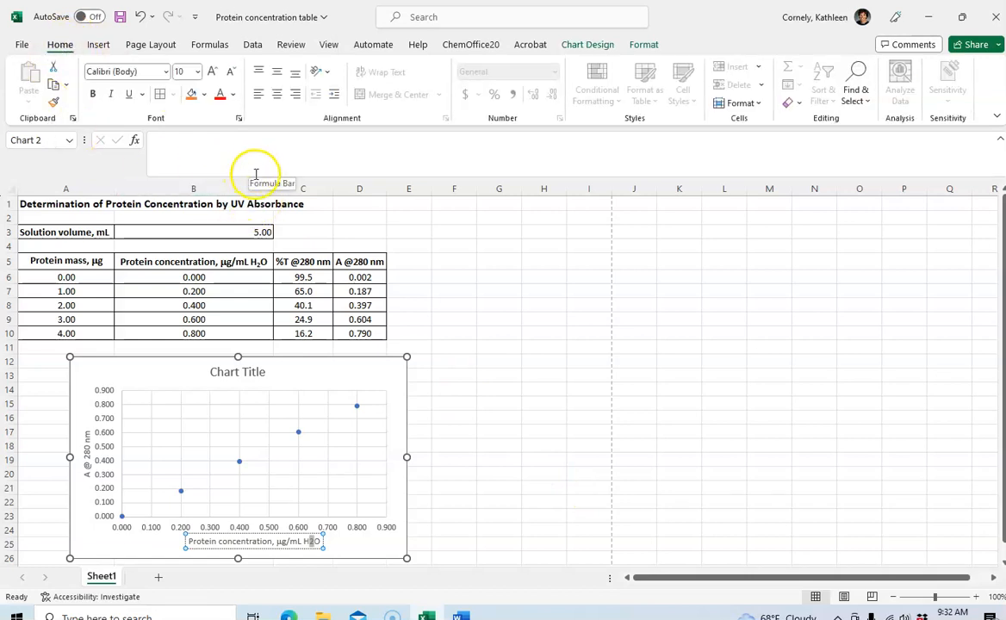
click(240, 119)
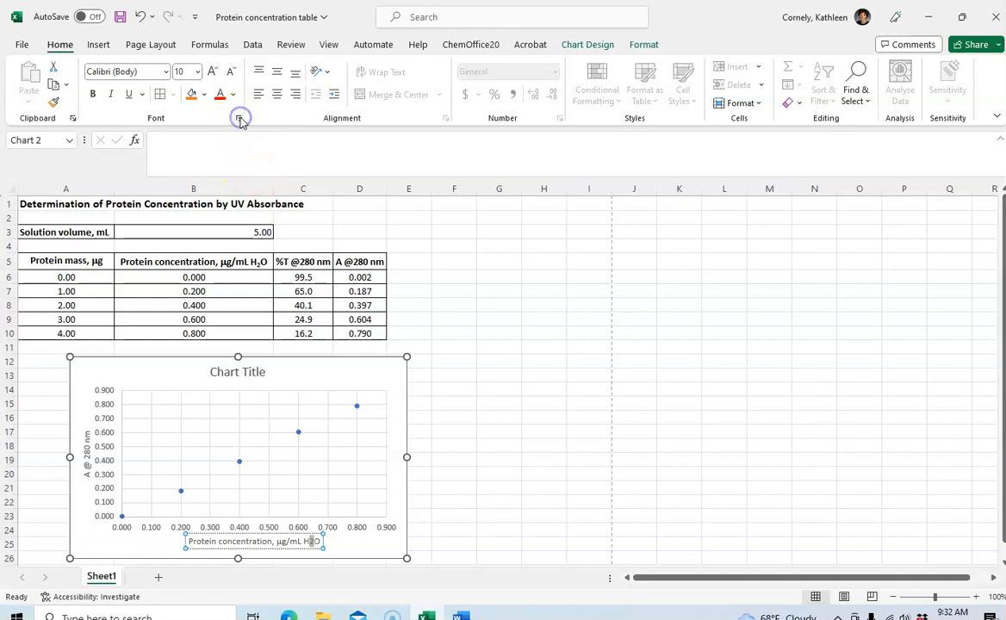
click(363, 365)
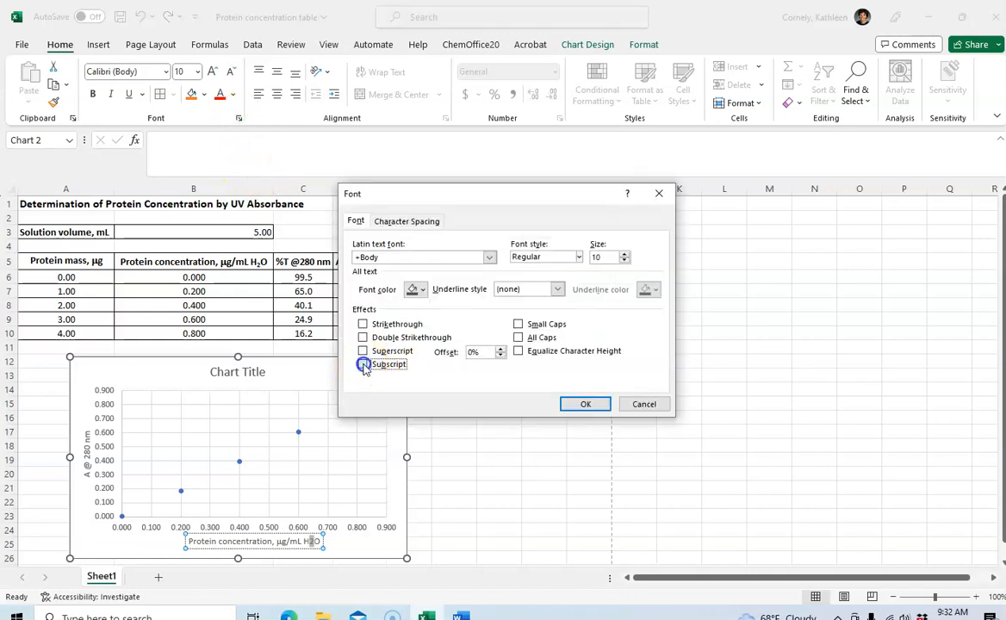
click(582, 405)
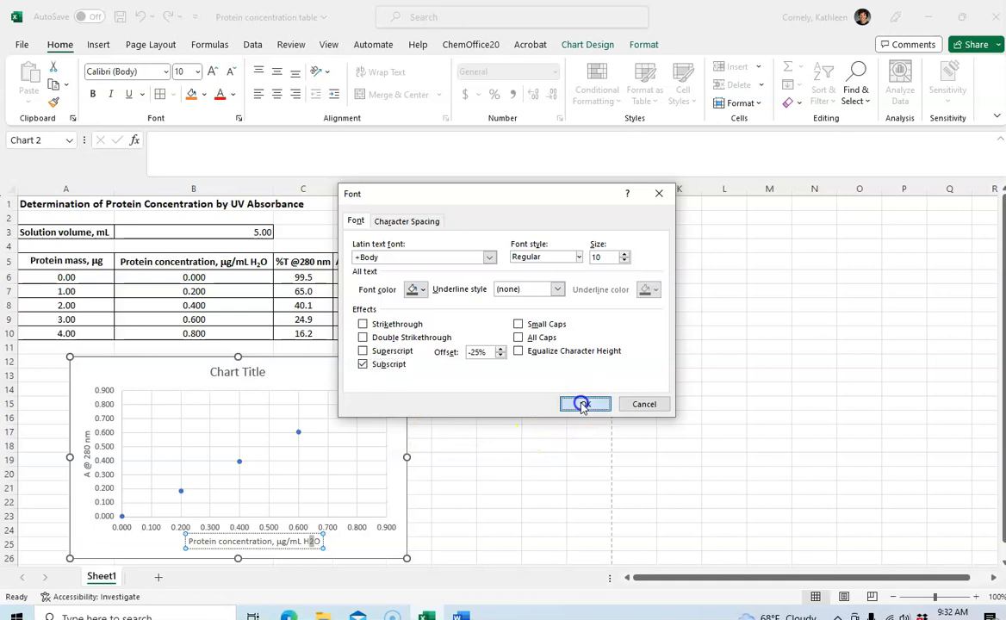
click(480, 432)
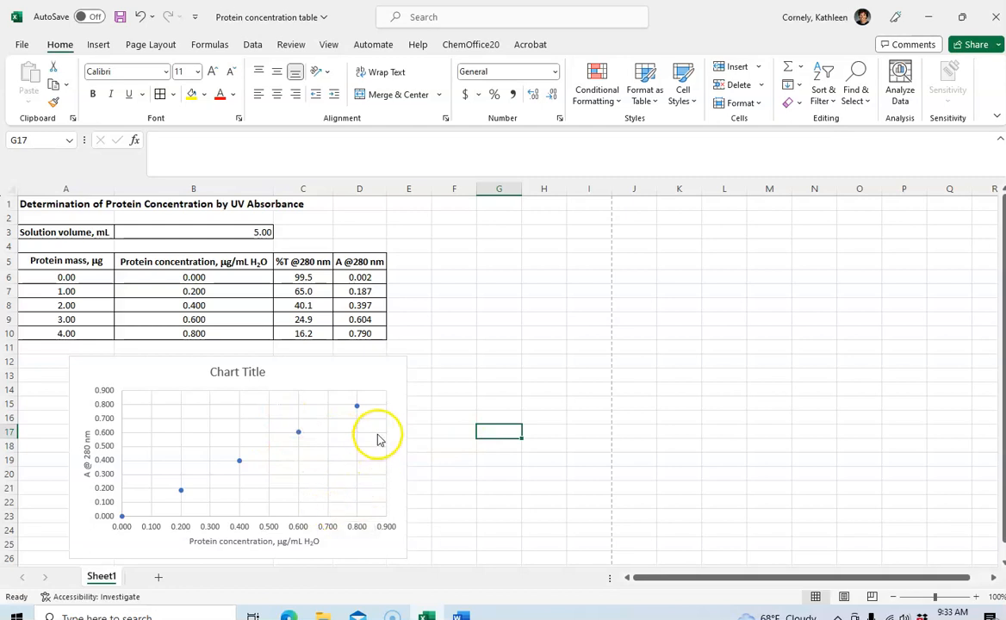
Delete the horizontal and vertical major gridlines from the scatter chart
click(377, 436)
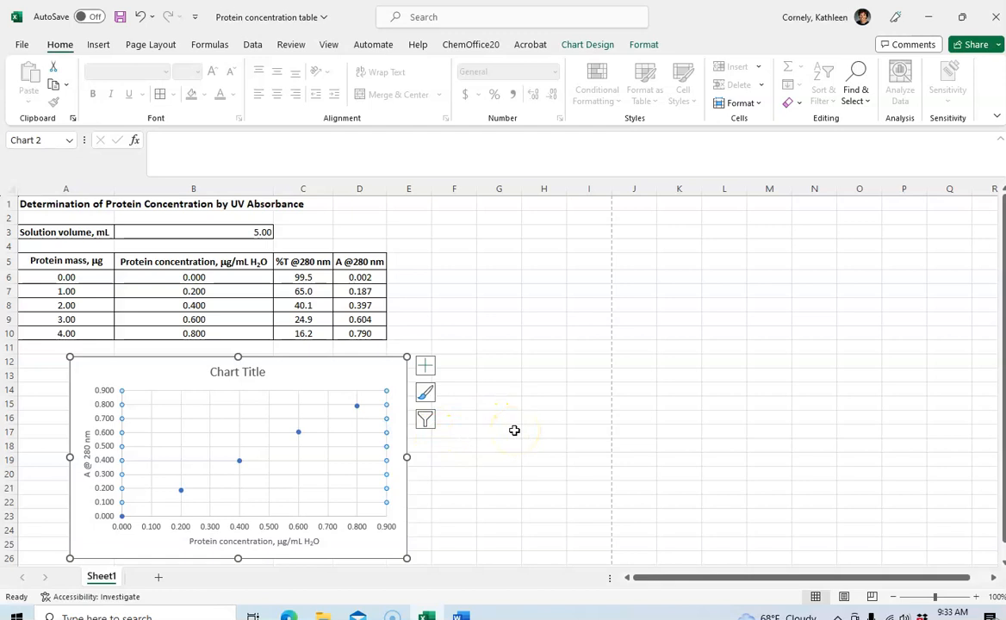
key(Delete)
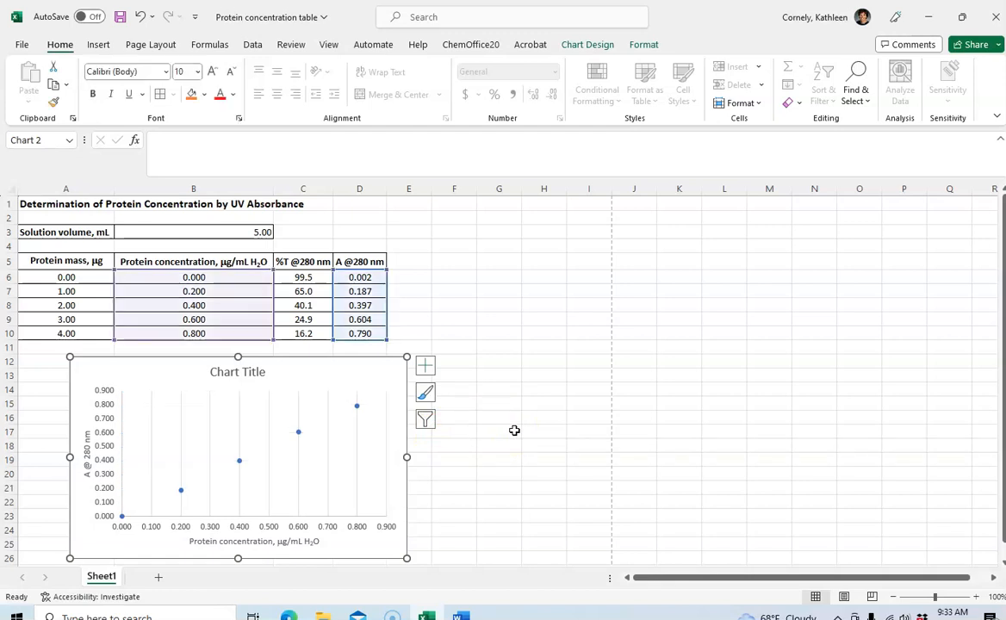
click(328, 392)
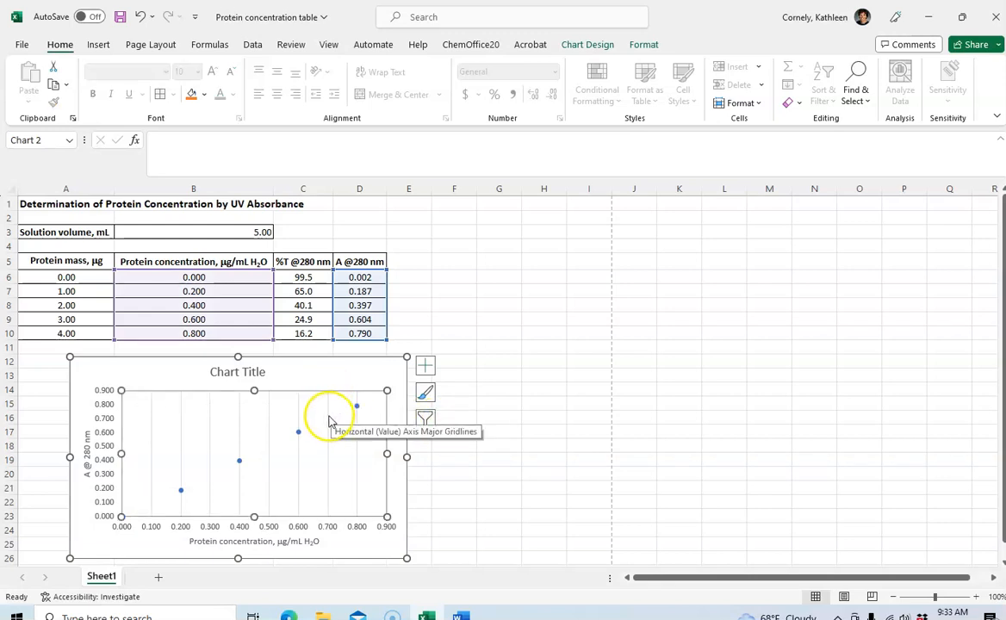
click(327, 417)
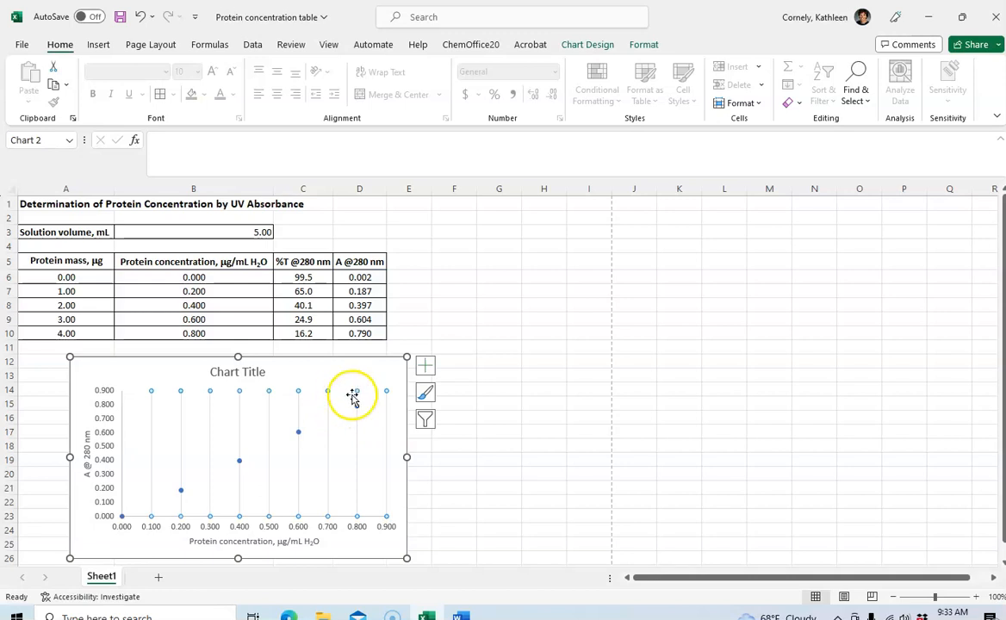
click(370, 378)
click(344, 392)
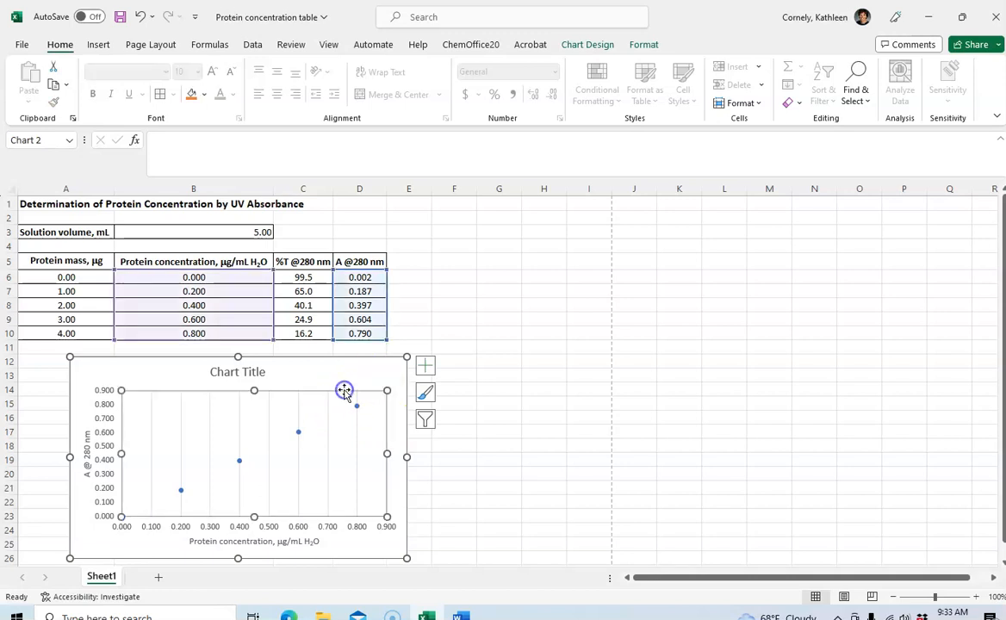
click(327, 403)
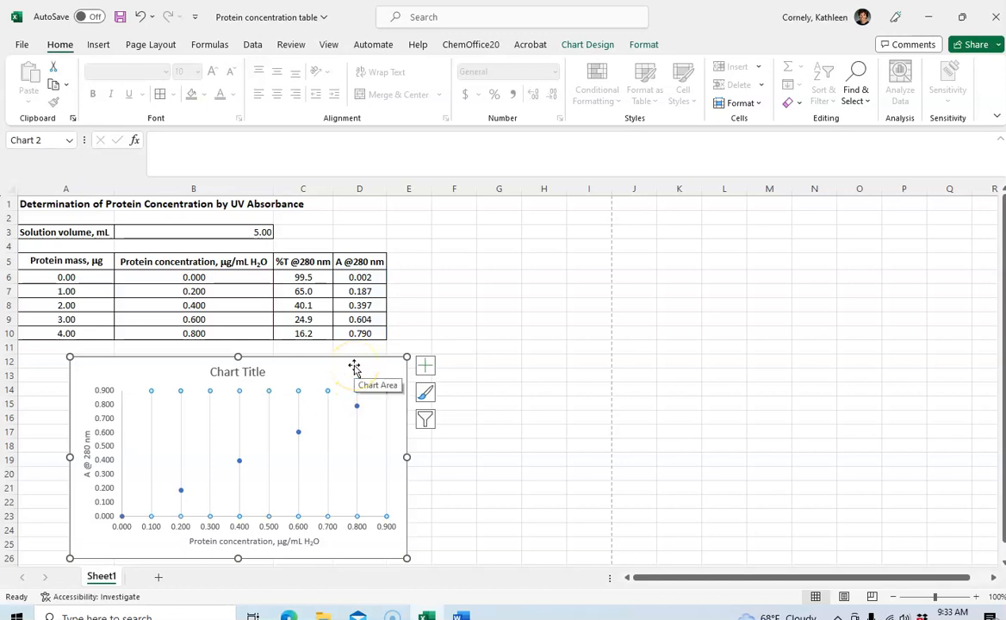
click(354, 368)
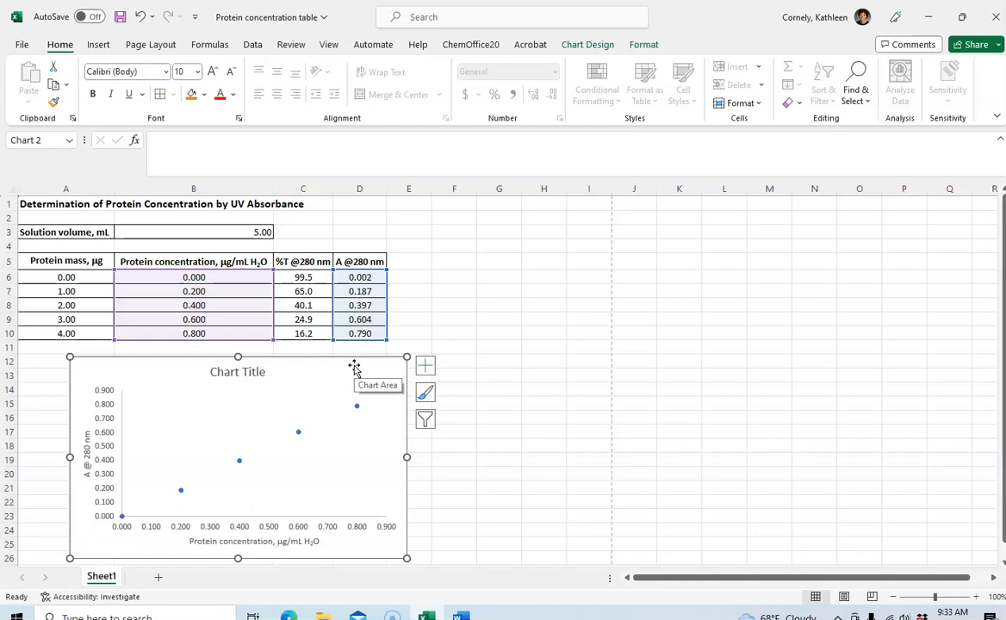
click(366, 462)
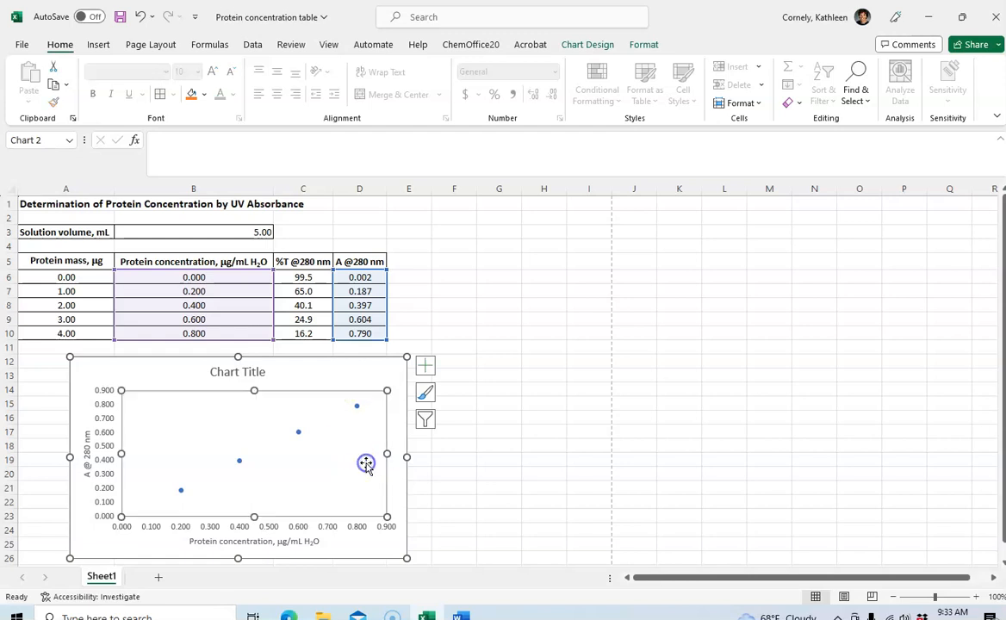
click(362, 379)
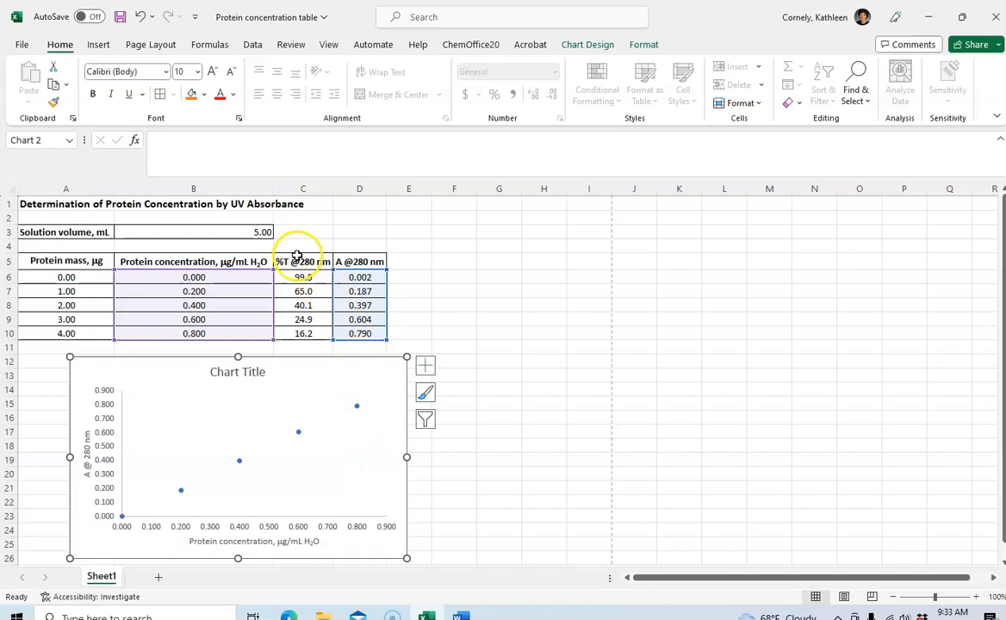
click(308, 364)
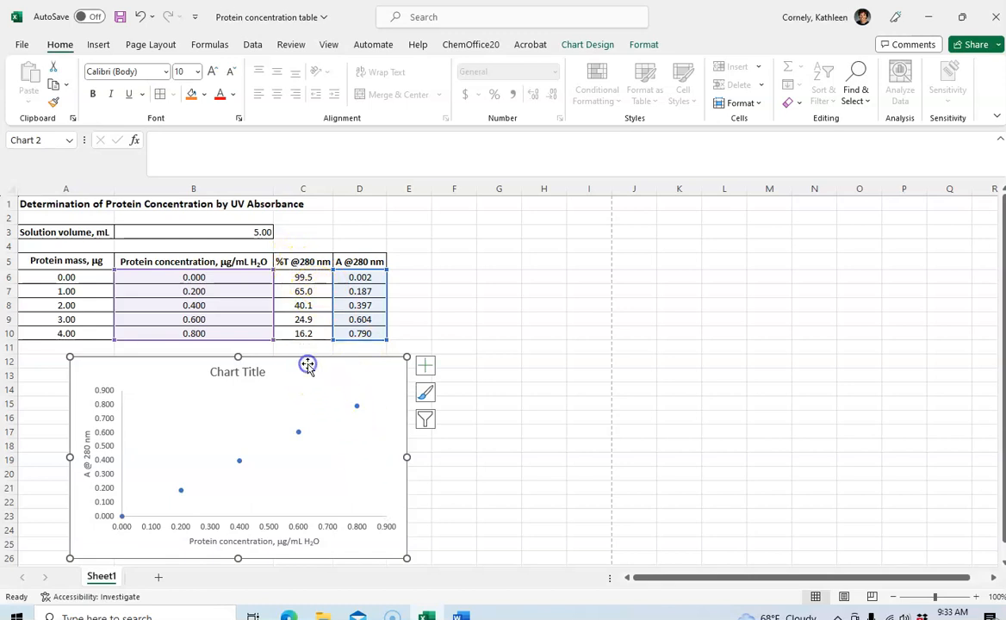
click(324, 478)
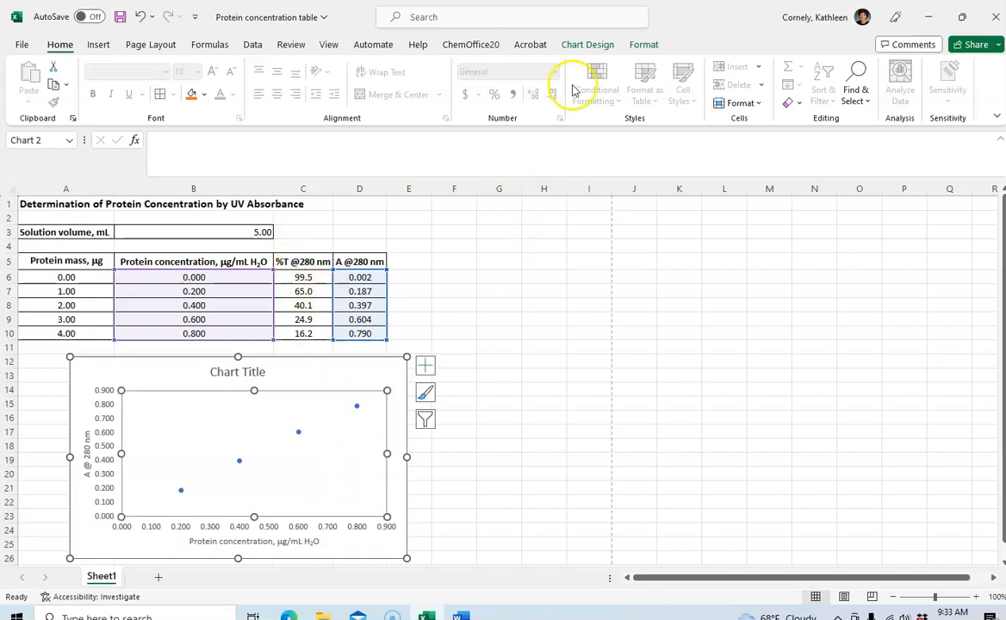
click(585, 47)
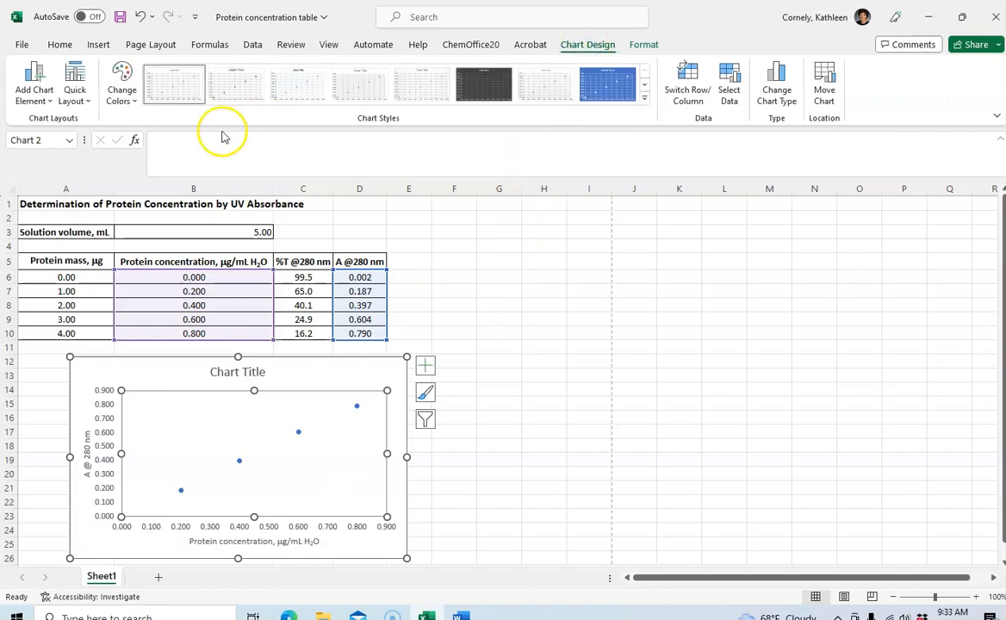
click(48, 99)
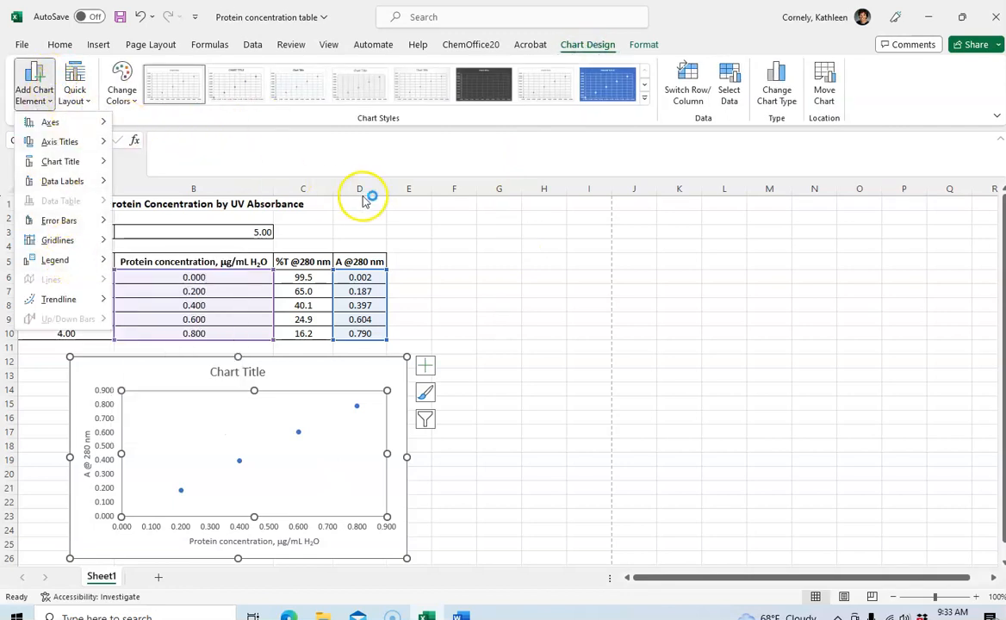
click(431, 233)
click(442, 241)
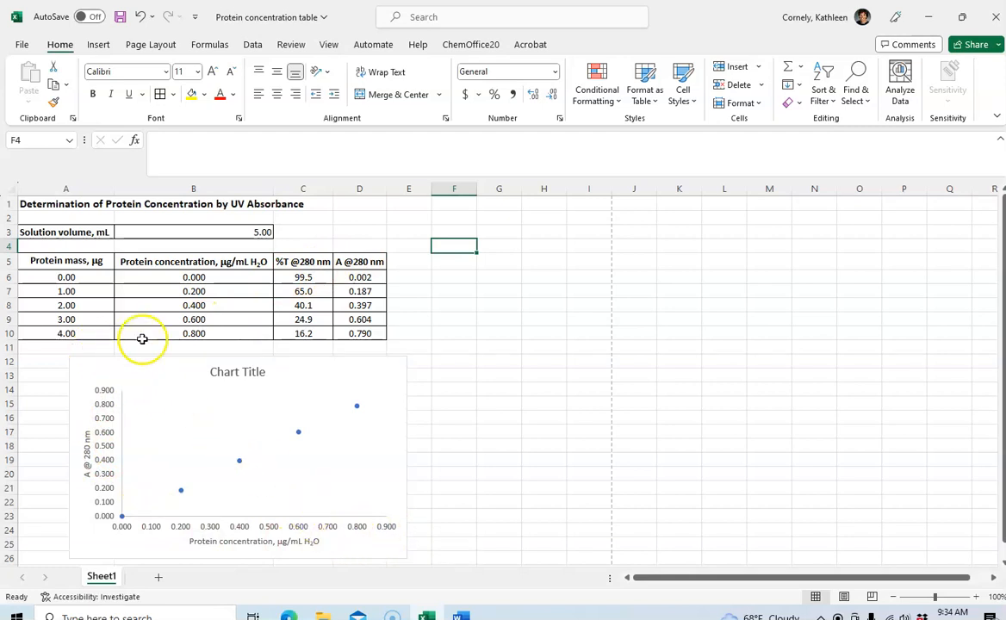
Set the horizontal axis's maximum bound to 0.8 and its minor unit to 0.05
click(173, 337)
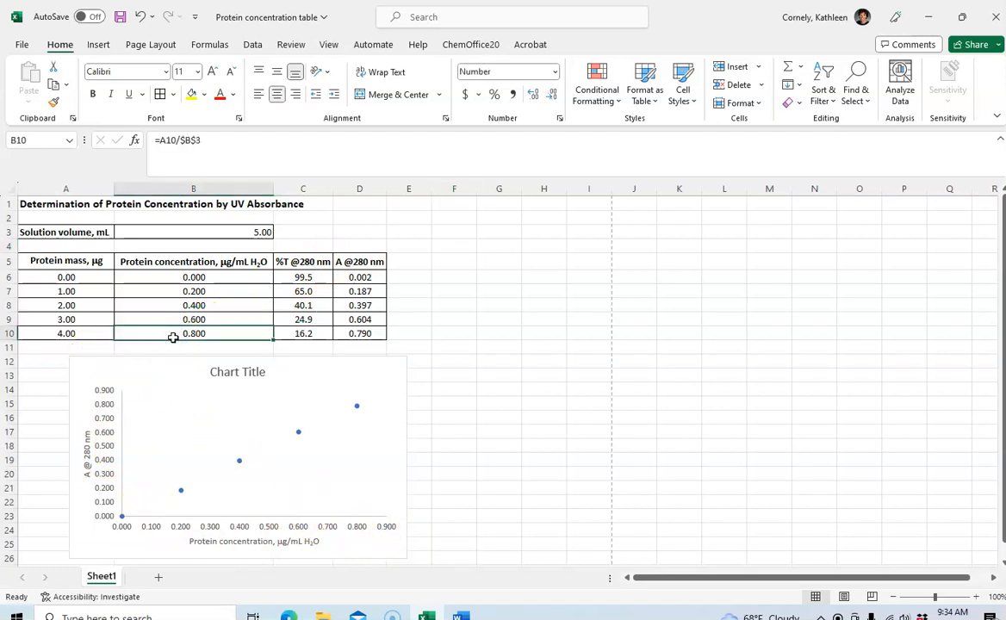
click(360, 534)
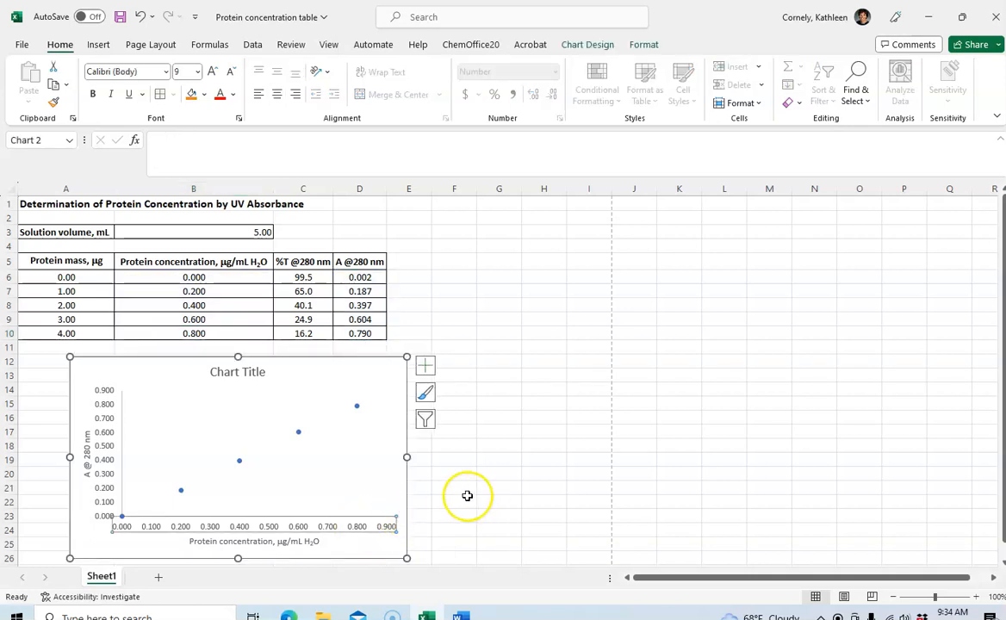
right_click(363, 530)
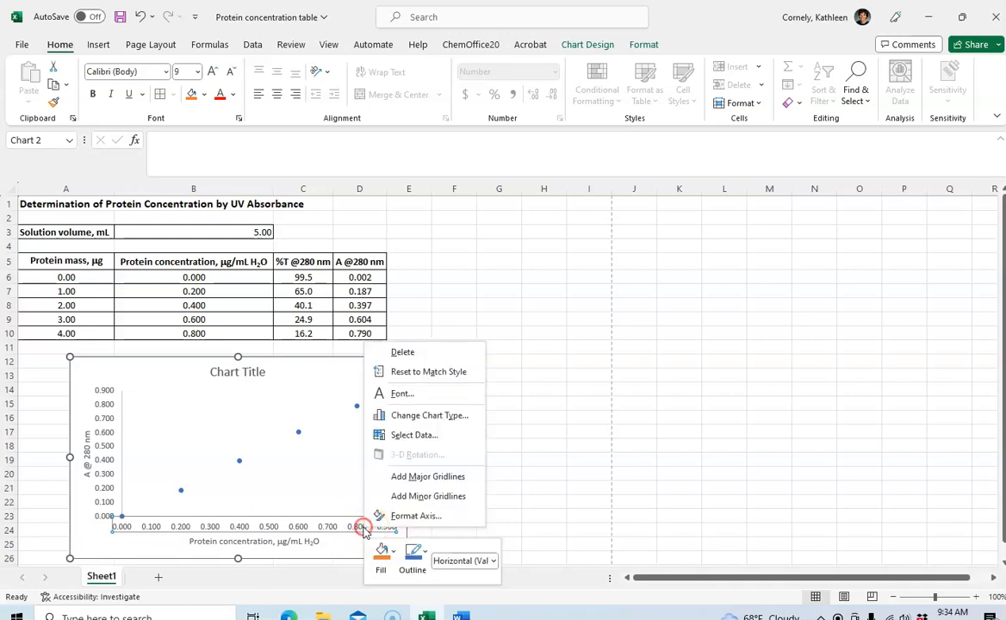
click(421, 521)
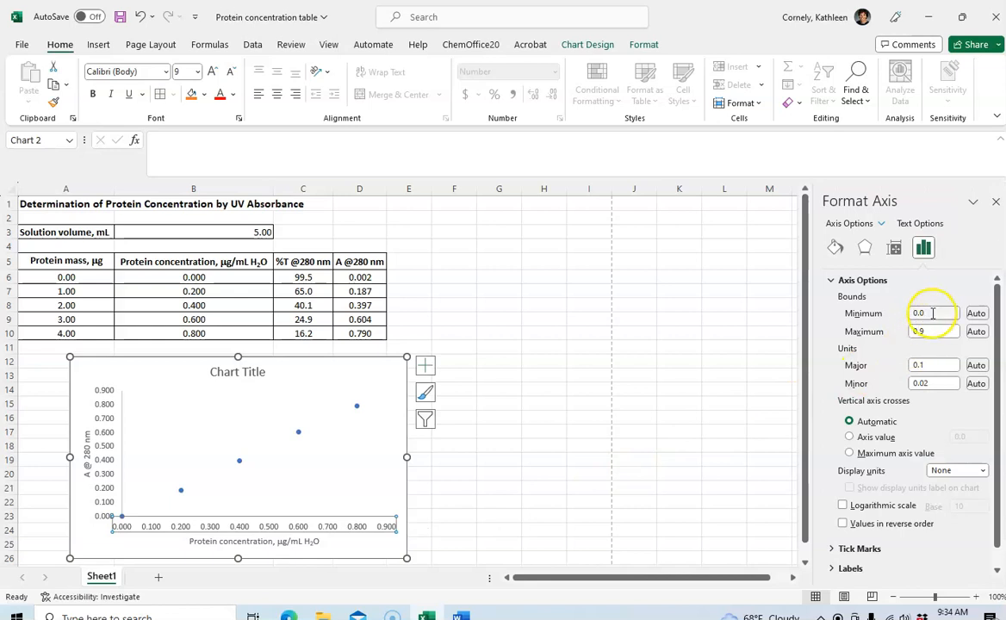
drag(928, 331, 895, 336)
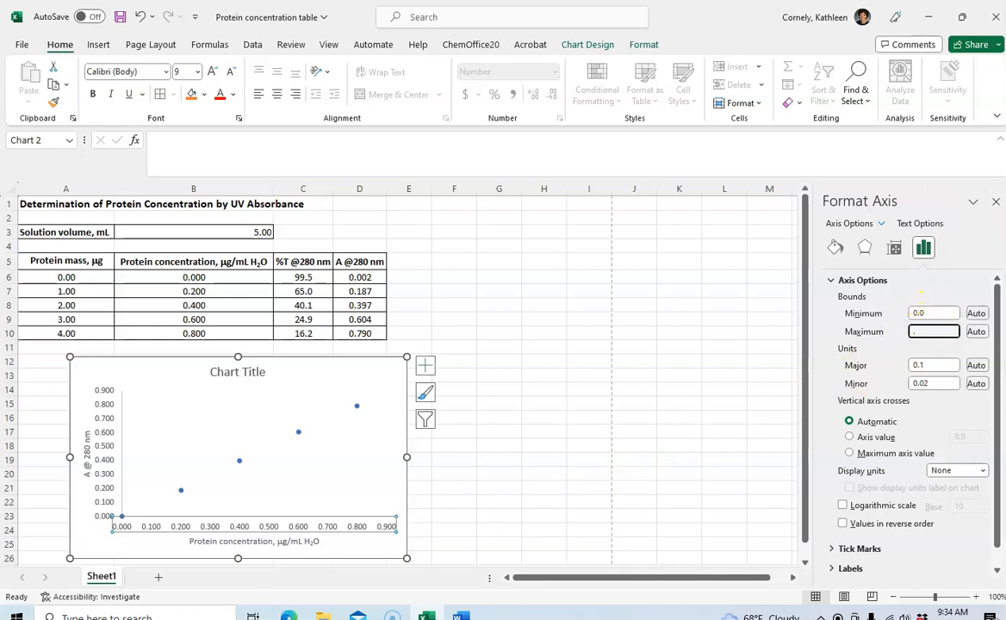
key(Return)
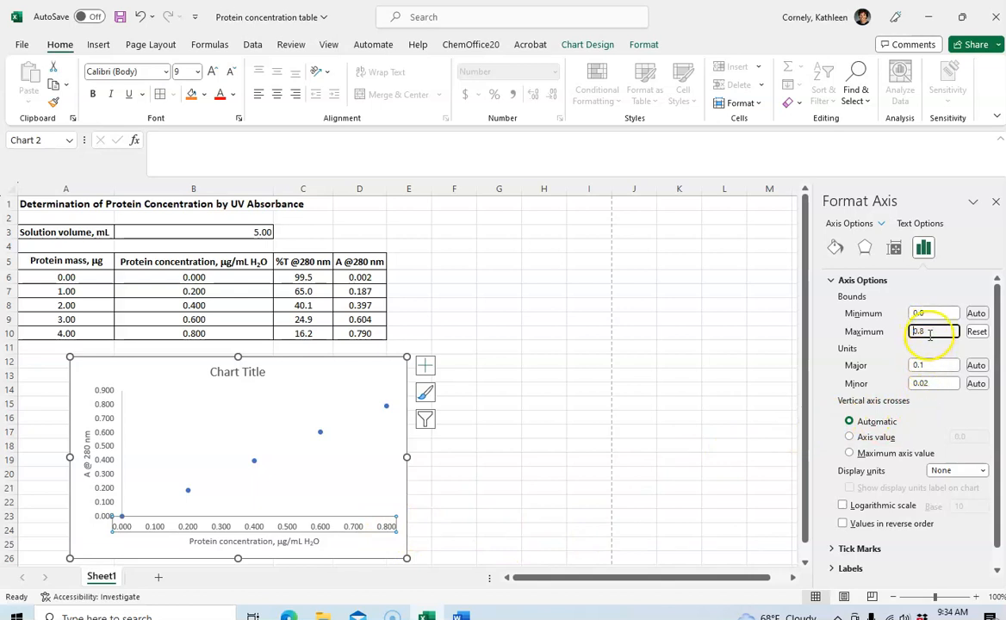
click(931, 383)
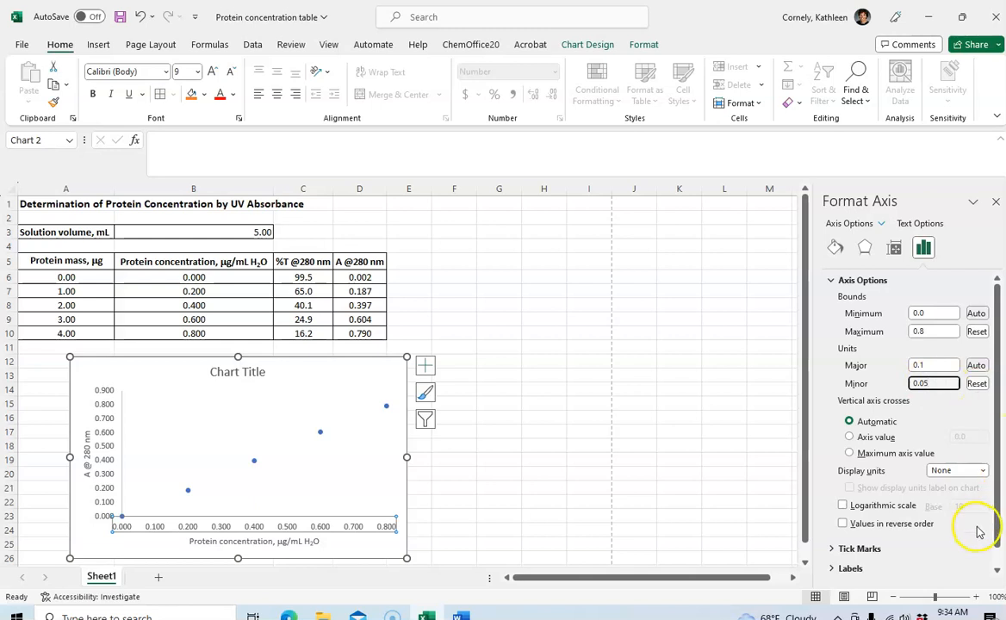
scroll(988, 543, down, 1)
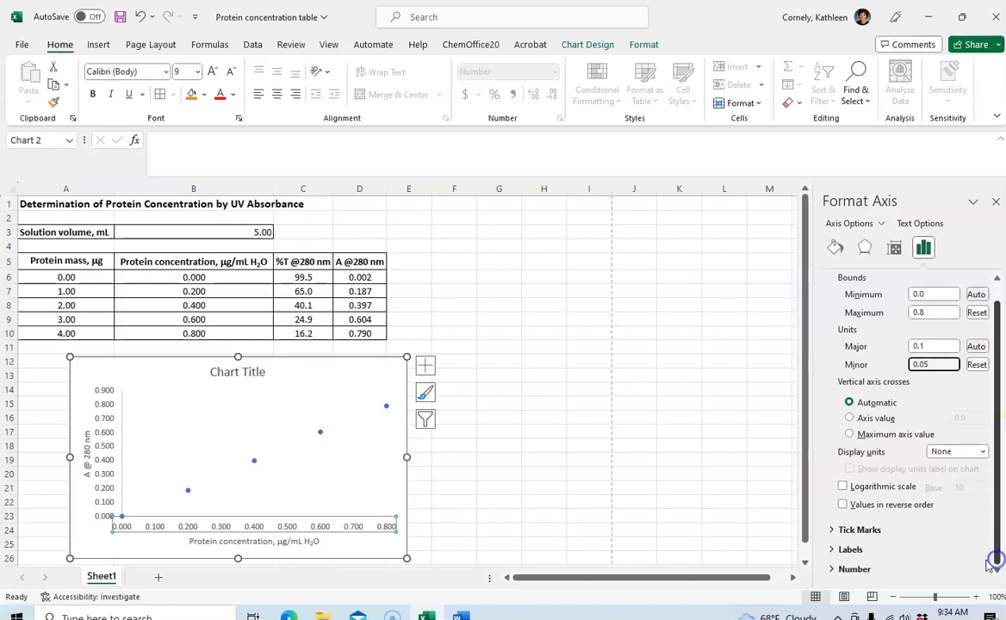
Set the horizontal axis's major and minor tick marks to Inside
click(831, 532)
scroll(997, 542, down, 1)
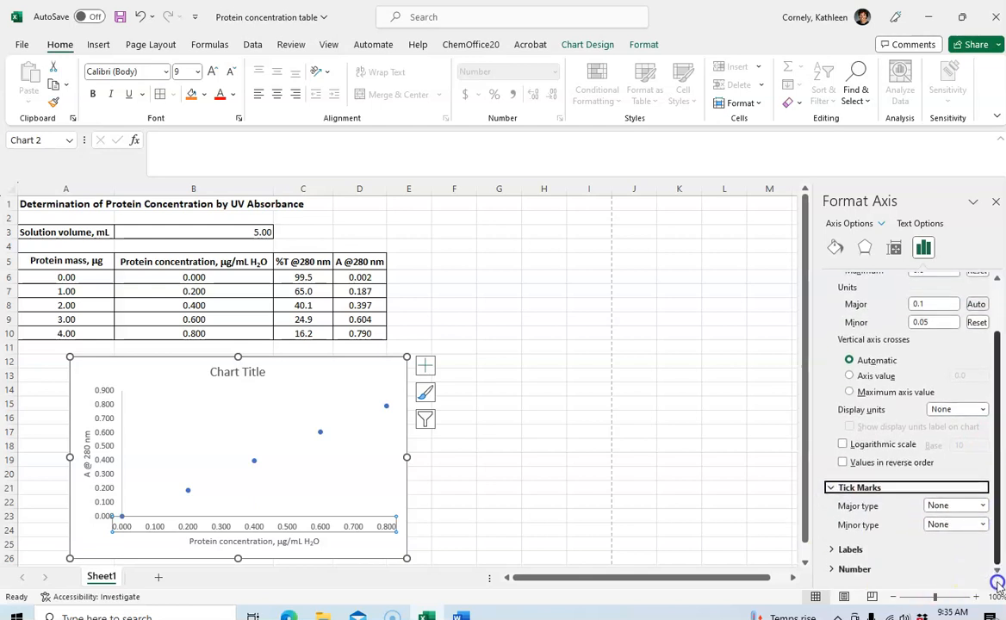
click(985, 506)
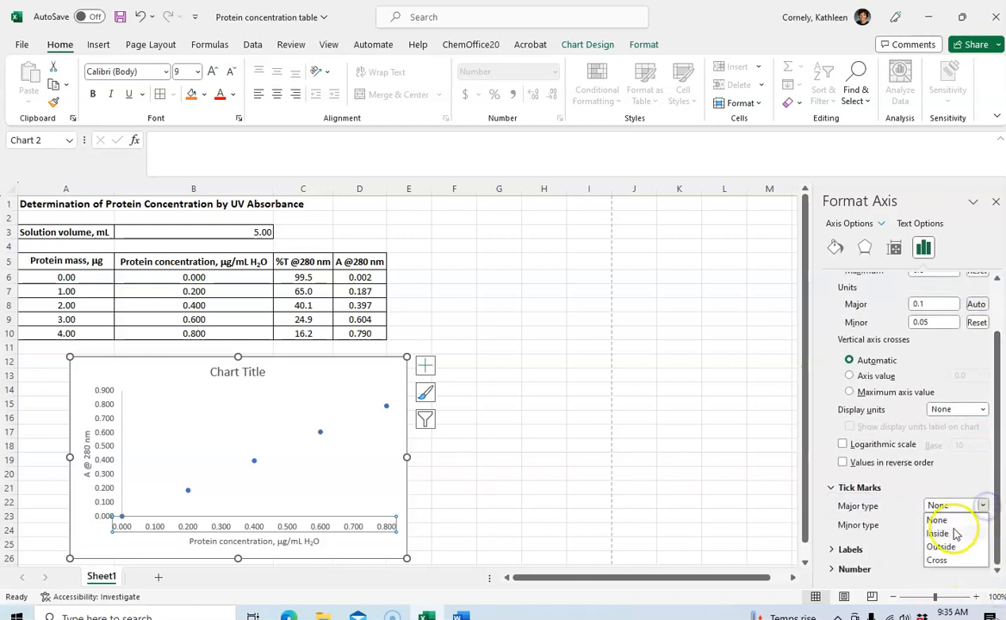
click(951, 533)
click(984, 525)
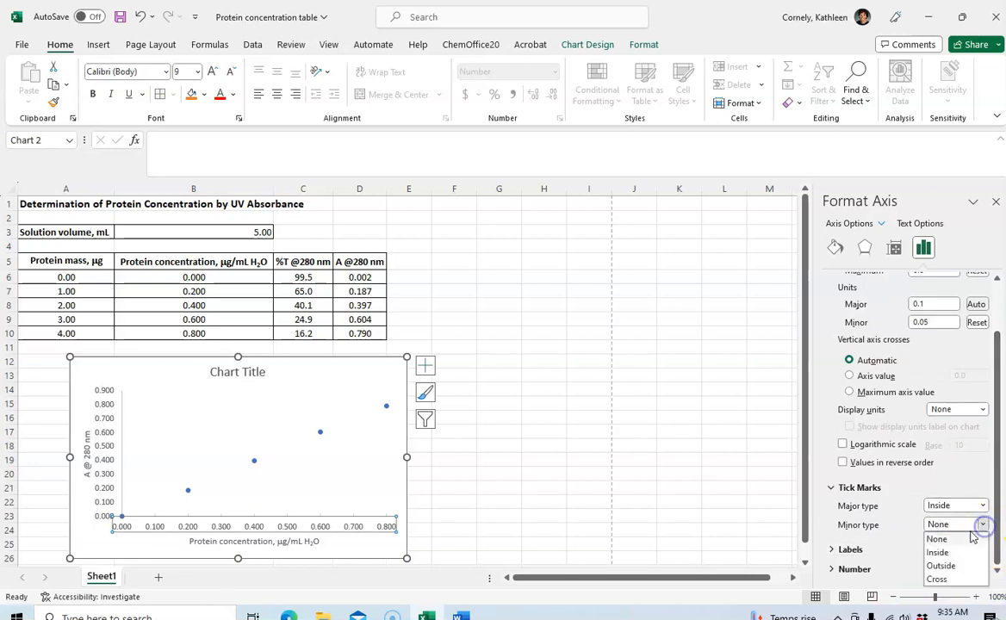
click(958, 551)
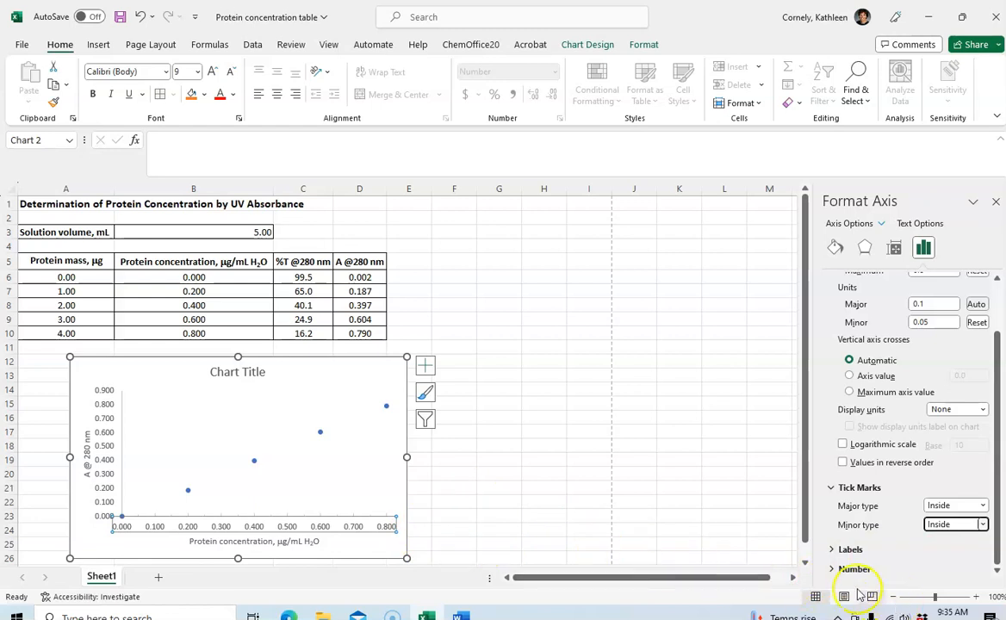
Format the horizontal axis numbers with 2 decimal places
click(839, 570)
drag(997, 449, 997, 557)
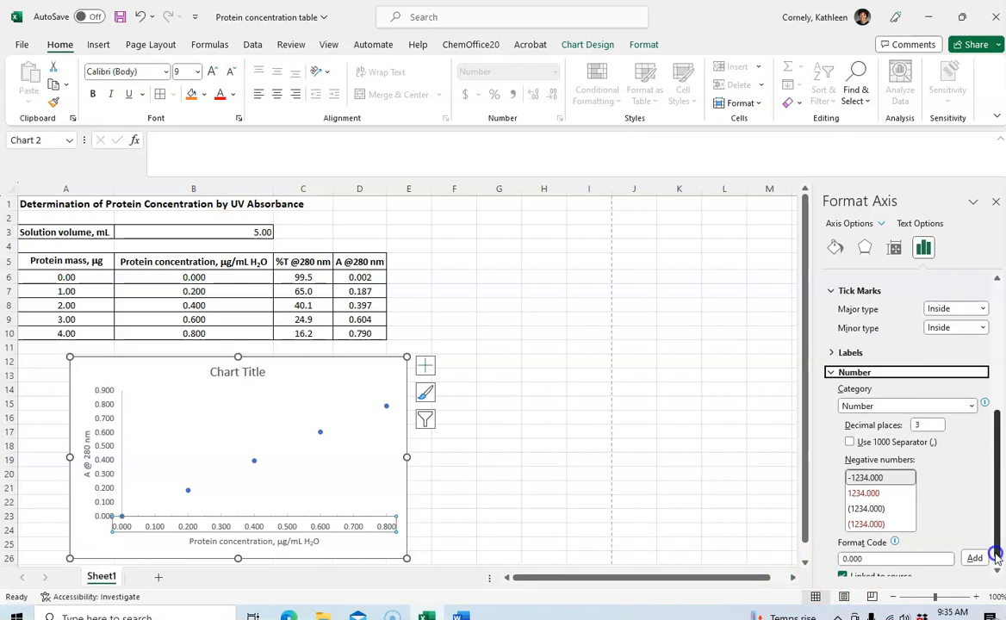
click(926, 427)
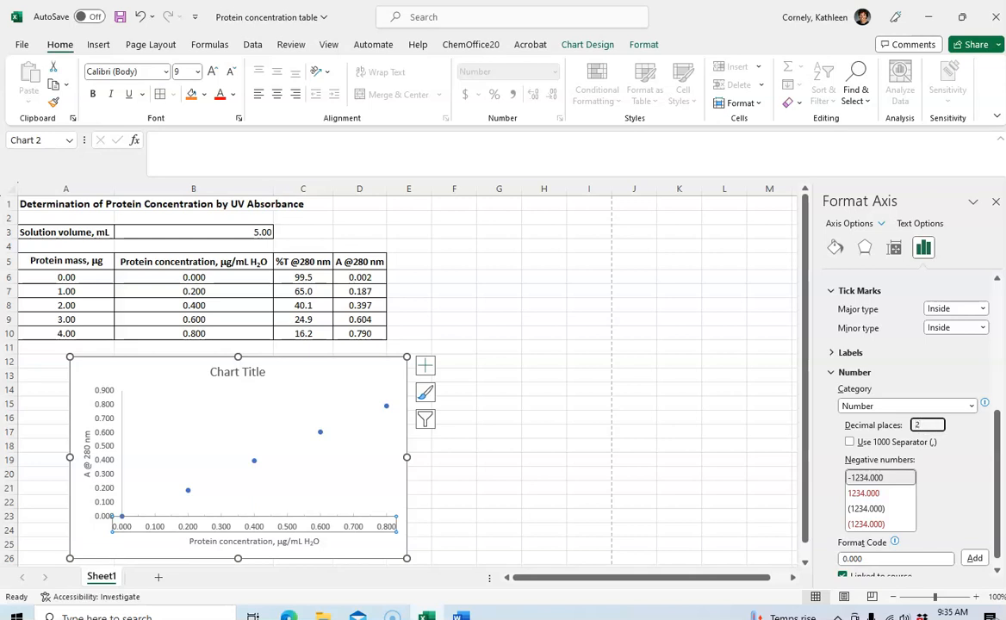
click(974, 559)
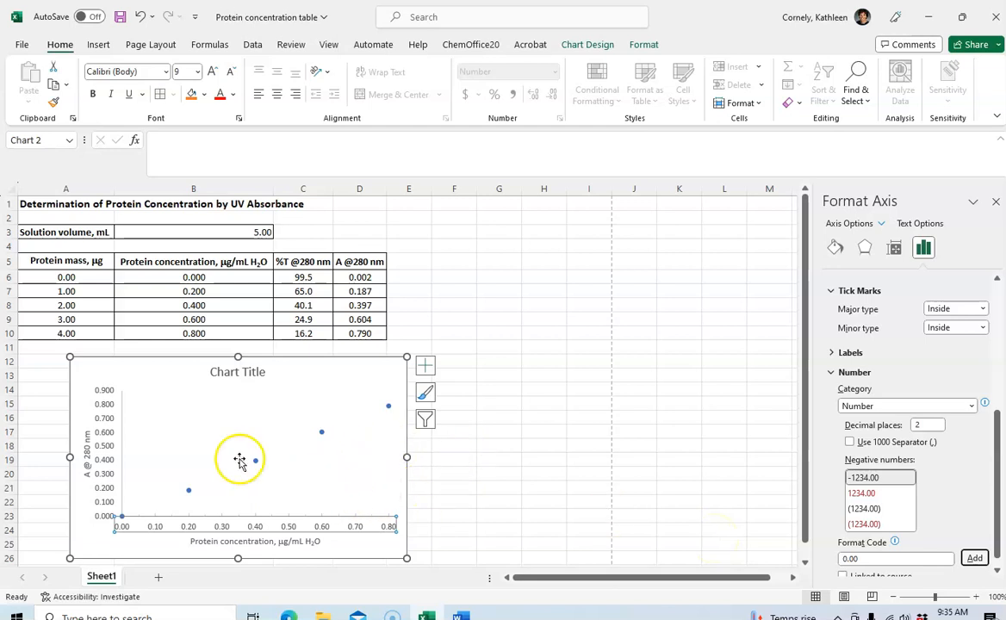
Set the vertical axis's maximum bound to 0.8 and change its minor unit
right_click(106, 406)
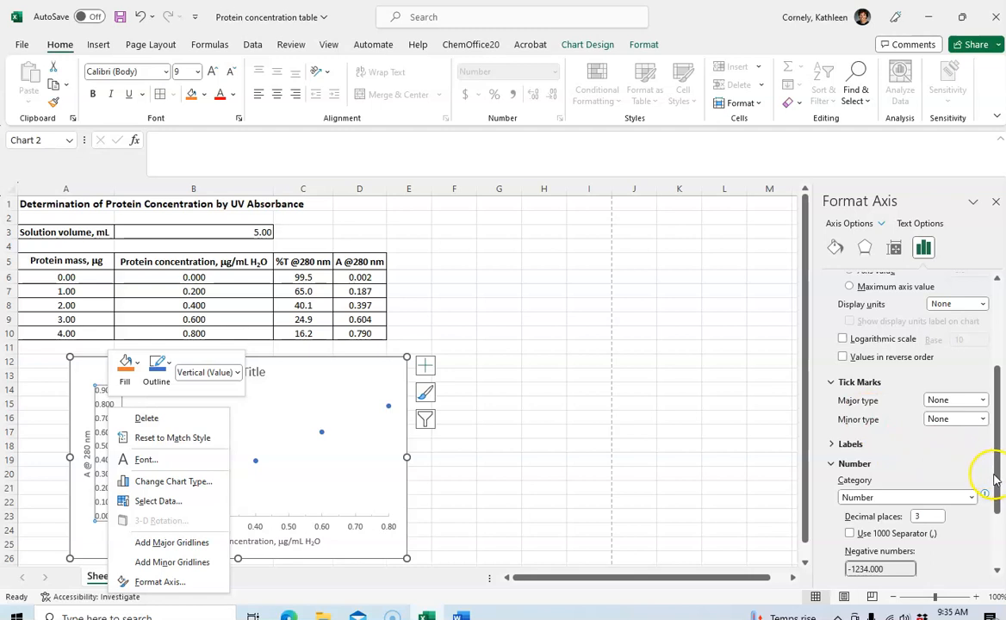
drag(996, 482, 998, 392)
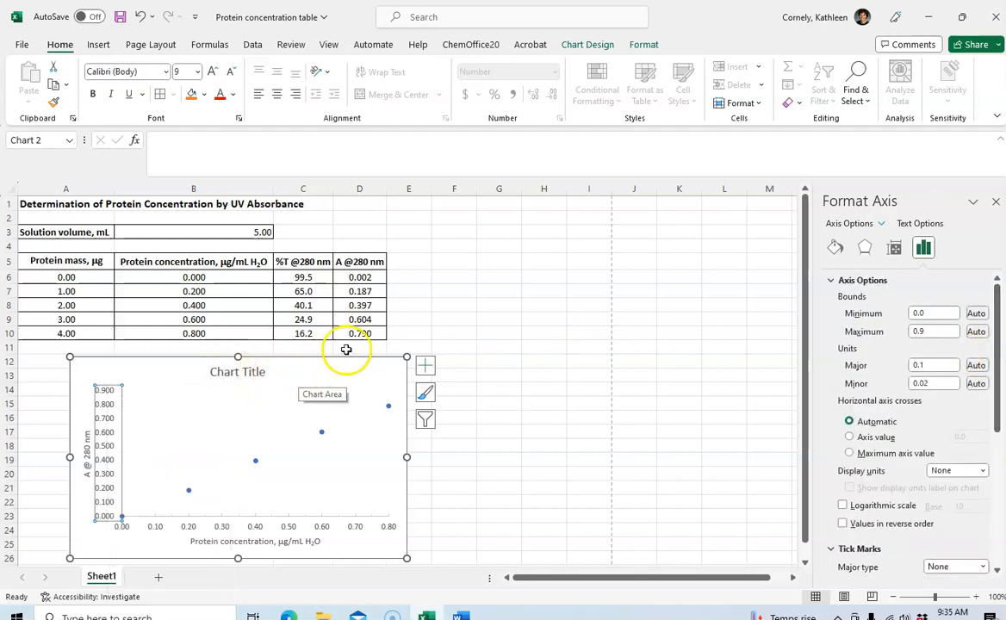
click(911, 332)
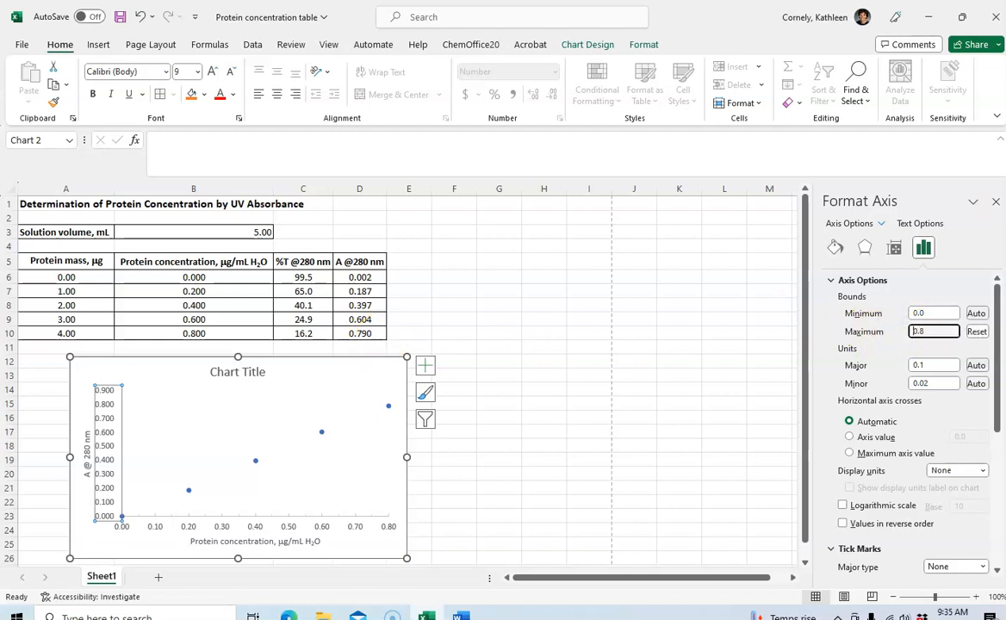
text(0.8)
key(Return)
click(935, 384)
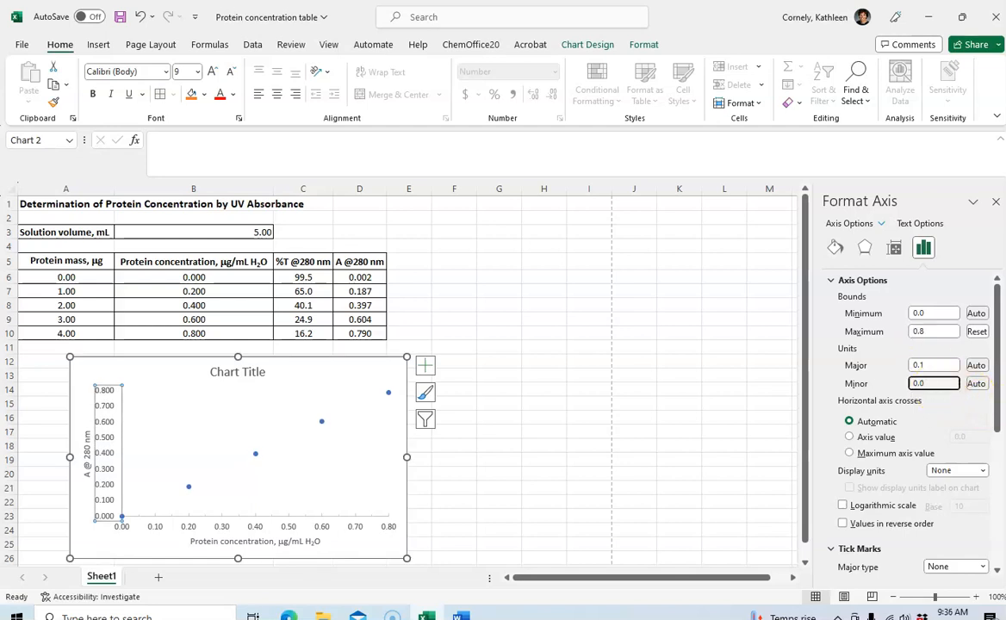
Set the vertical axis's major and minor tick marks to Inside
drag(998, 421, 991, 491)
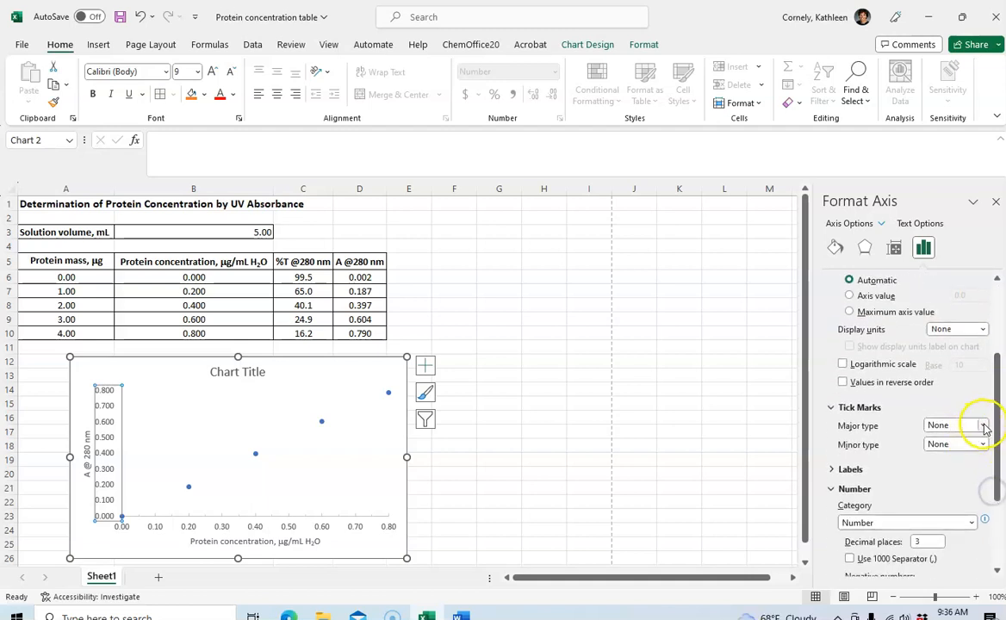
click(981, 425)
click(951, 451)
click(981, 445)
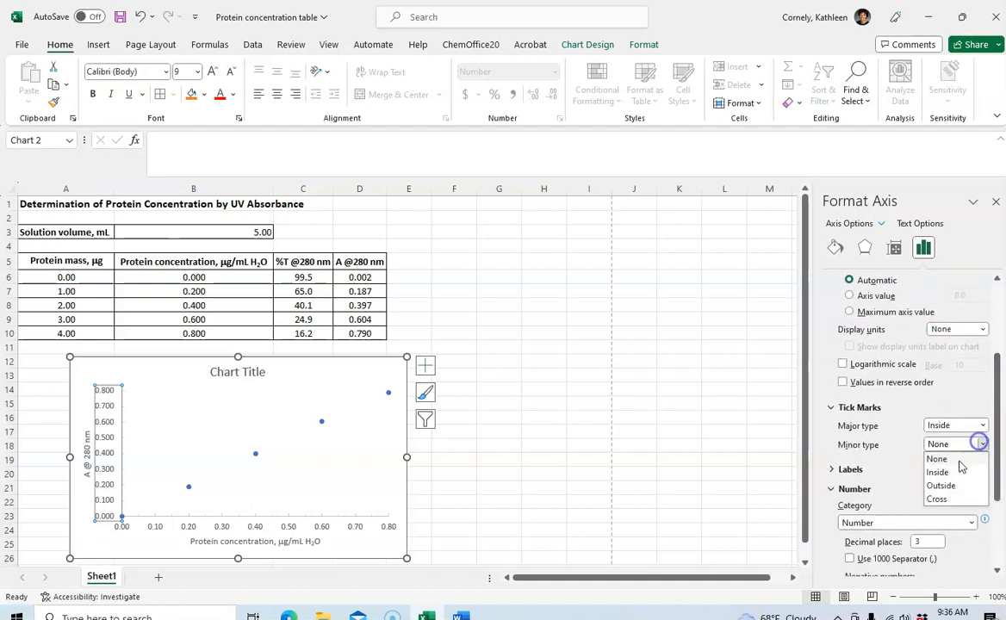
click(952, 470)
Format the vertical axis numbers with 2 decimal places and close the axis formatting options
drag(998, 483, 998, 531)
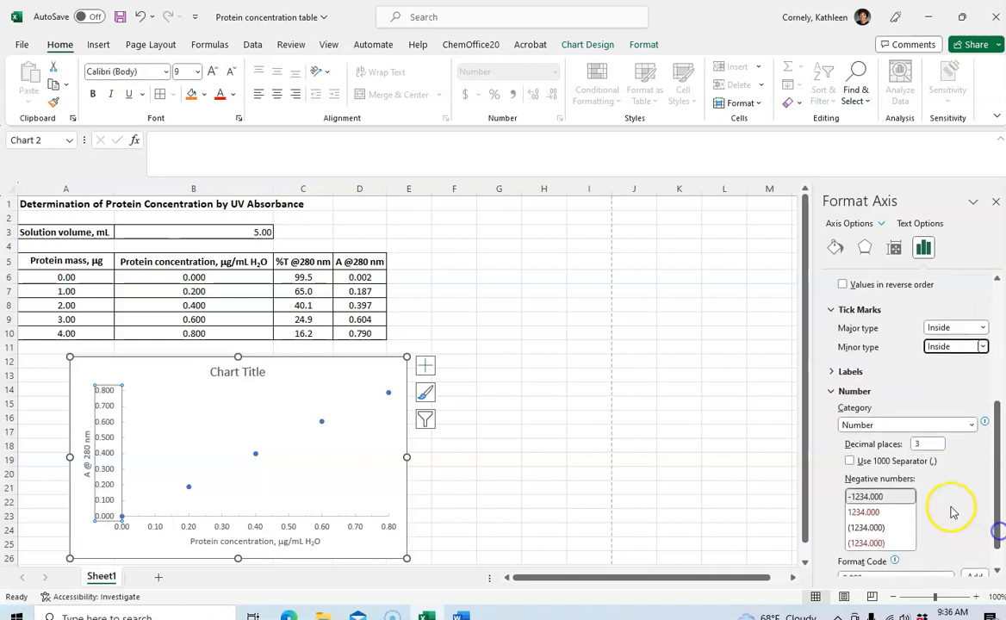
double_click(920, 444)
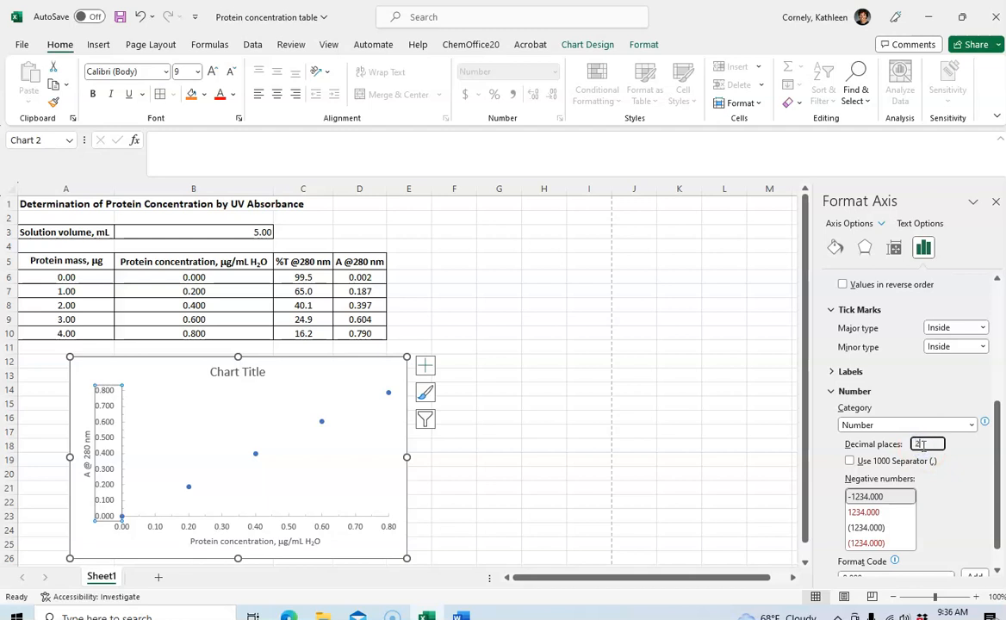
drag(998, 522, 999, 548)
click(976, 551)
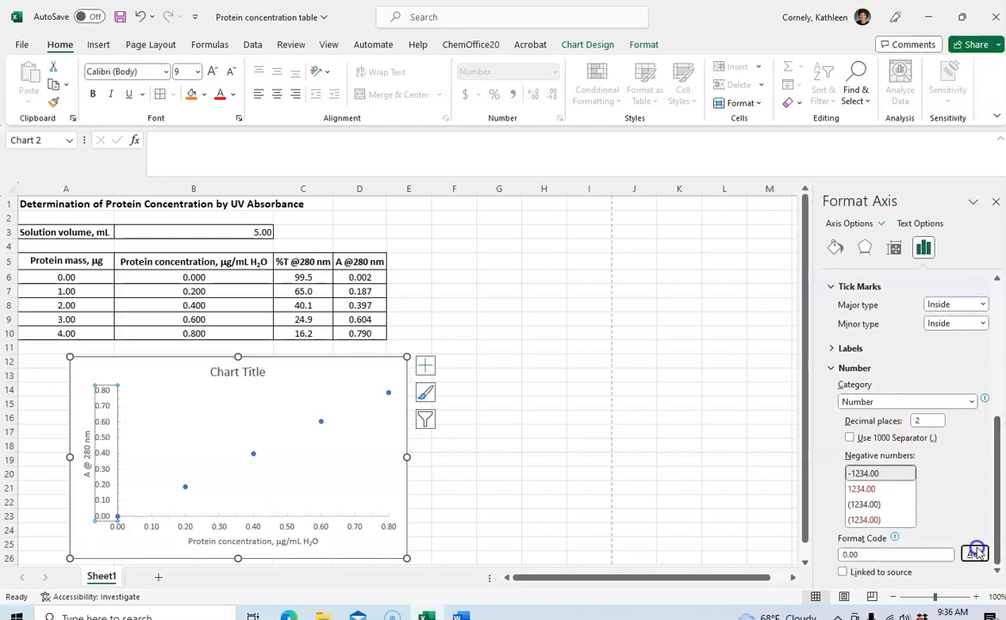
click(845, 455)
click(995, 201)
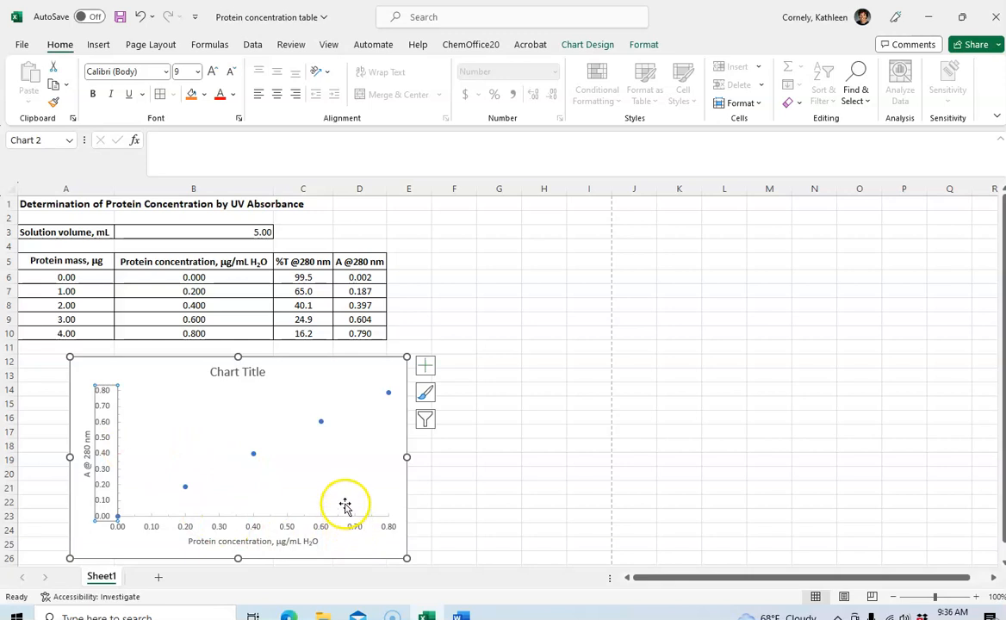
Add a linear trendline to the data series and display its equation and R-squared value on the chart
right_click(321, 423)
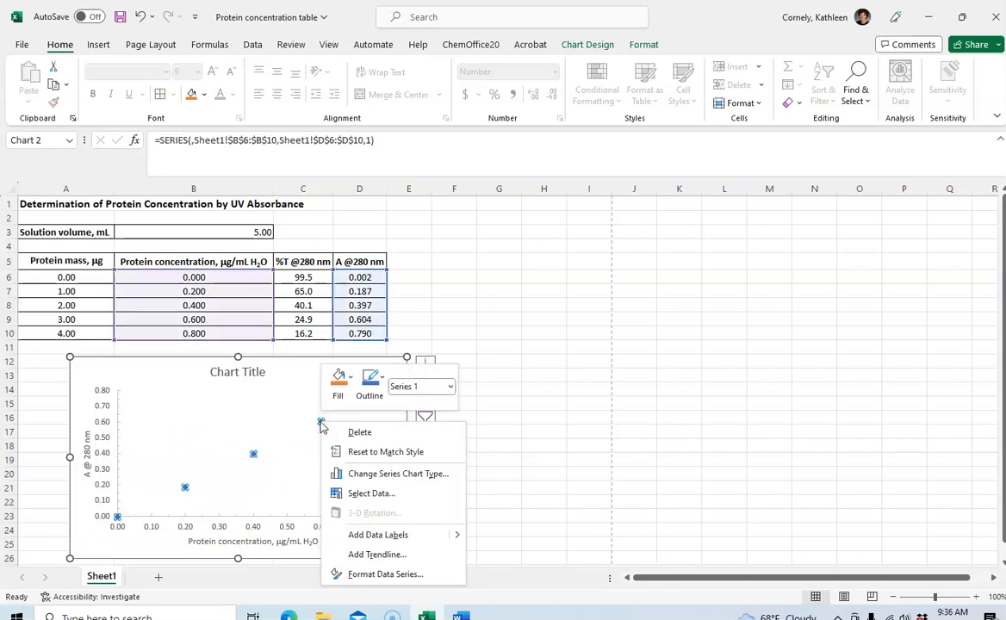
click(398, 557)
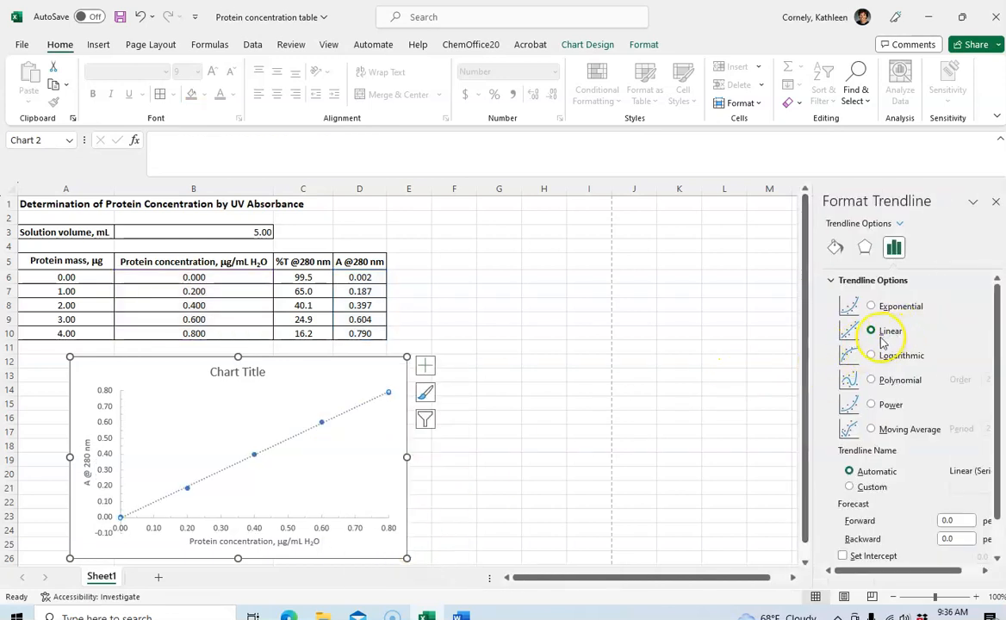
drag(999, 447, 993, 527)
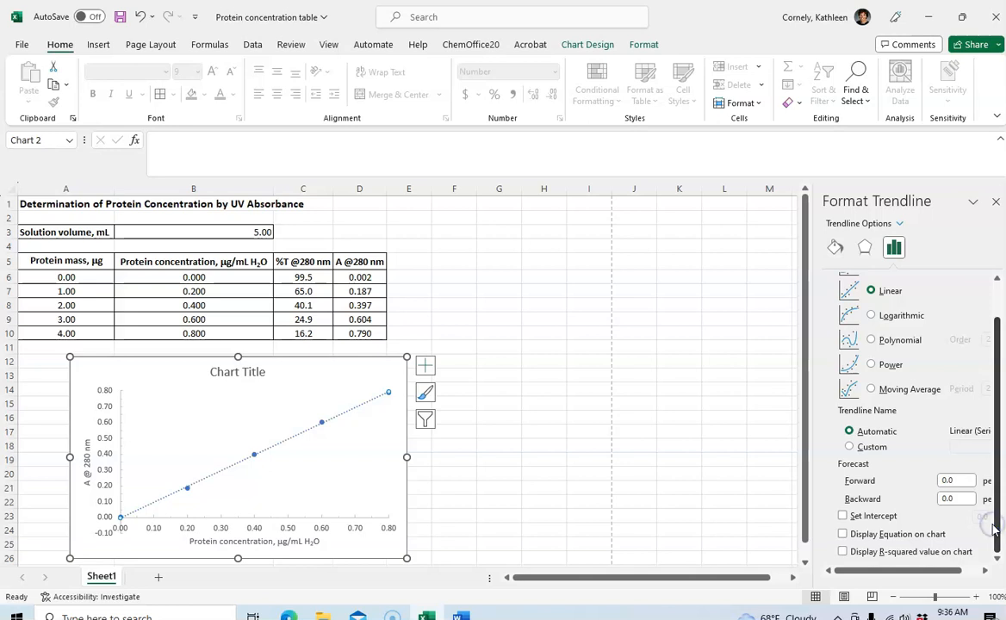
click(843, 535)
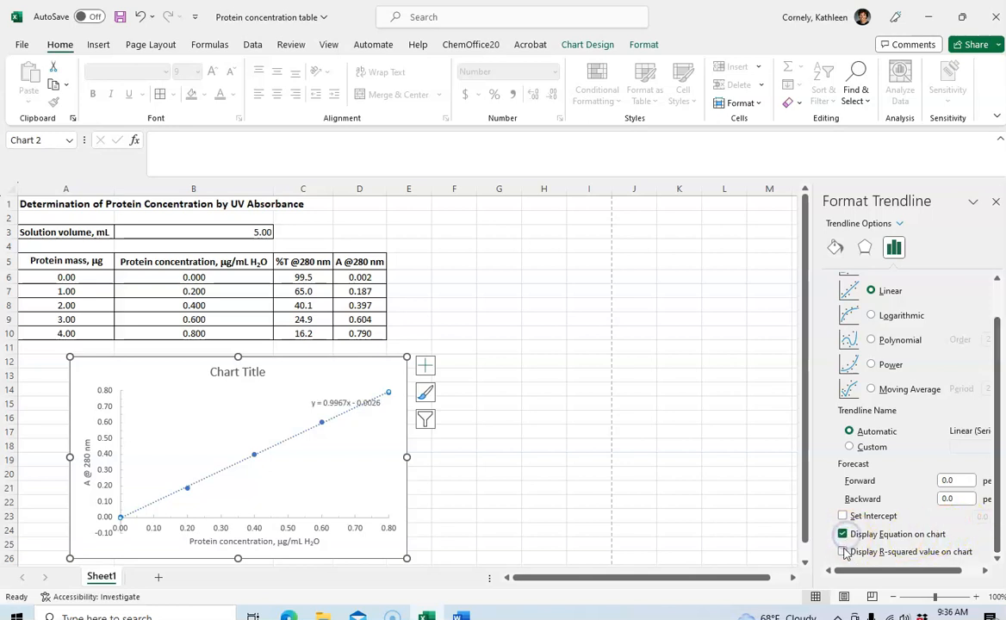
click(843, 552)
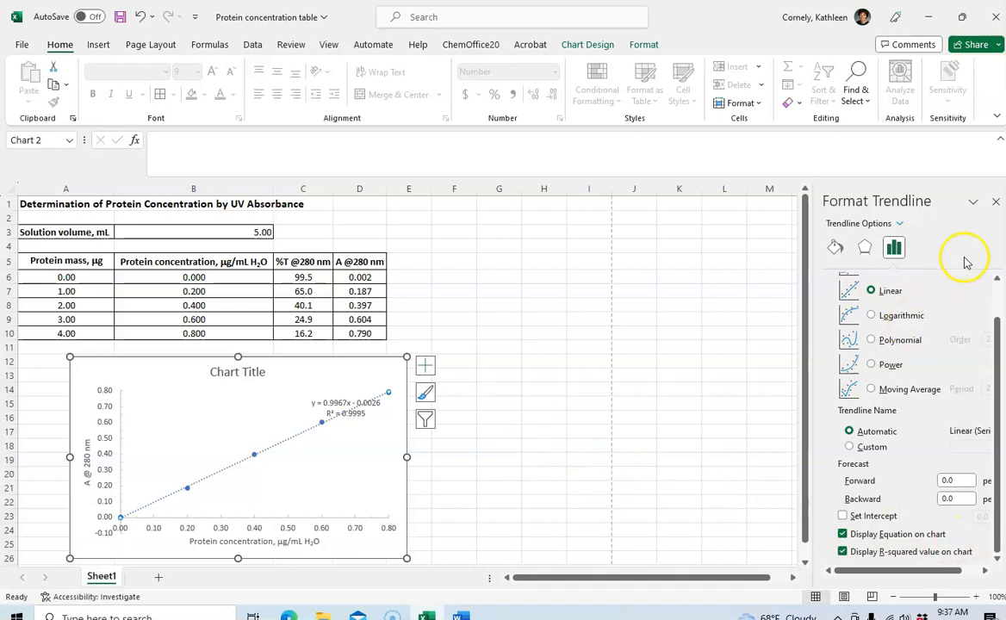
click(995, 204)
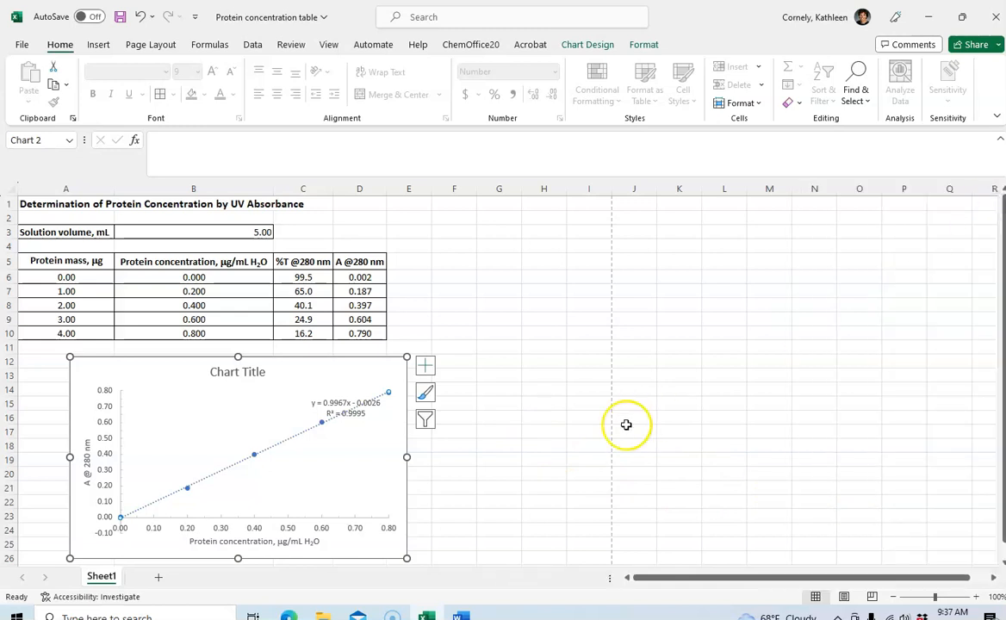
Move the trendline equation label to the empty area above the line, clear of the data points
drag(361, 396, 263, 405)
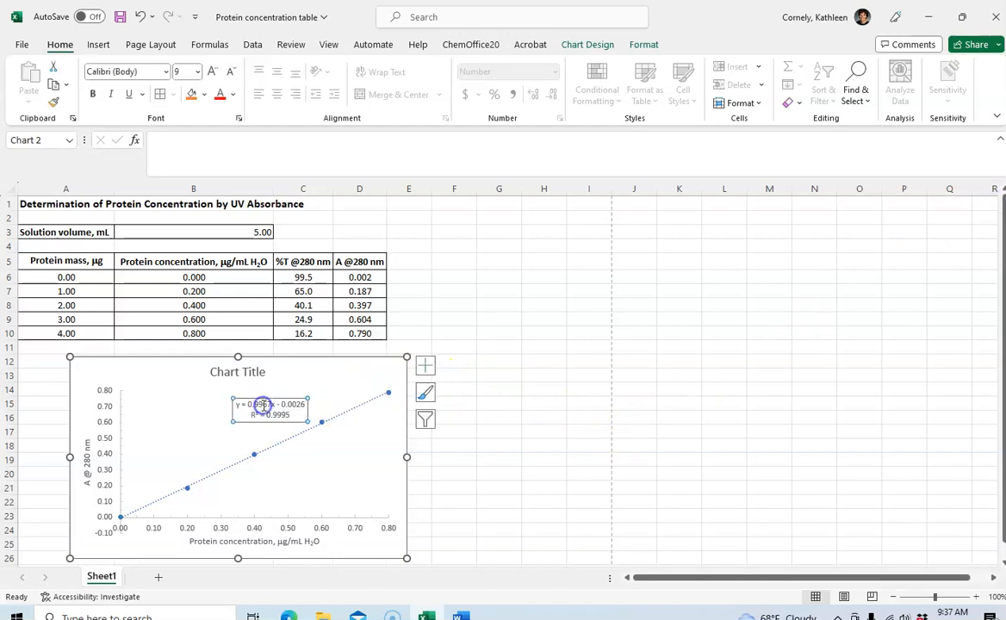
click(499, 439)
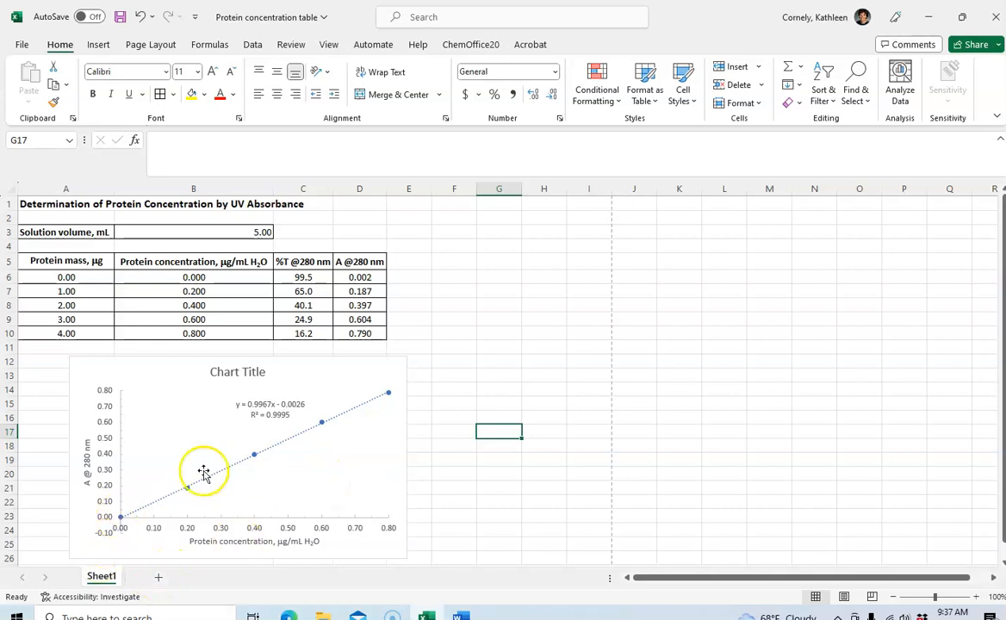
Set the vertical axis's minimum bound to 0
right_click(110, 541)
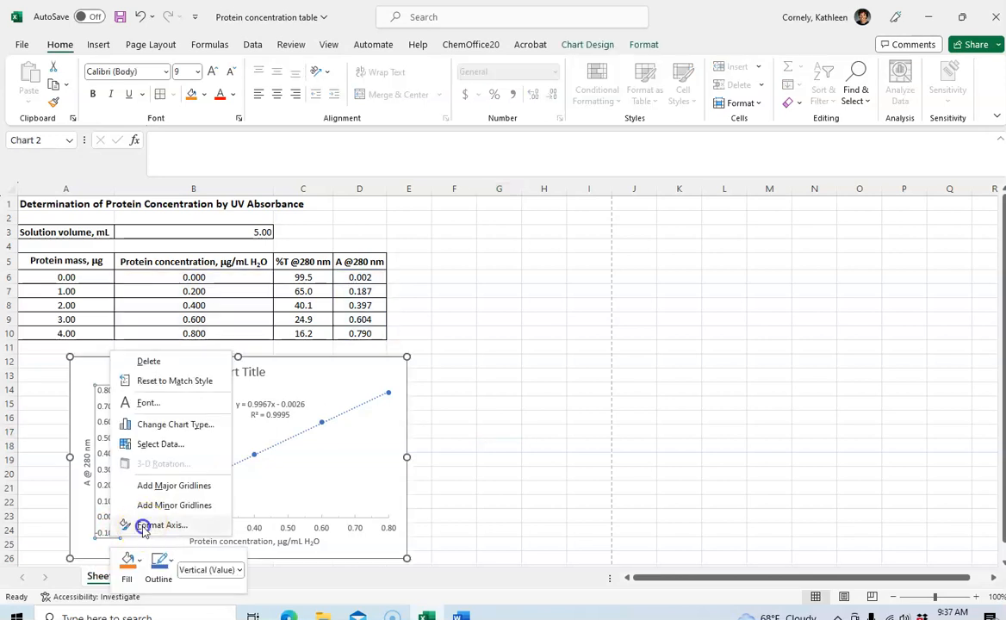
click(143, 527)
click(928, 315)
drag(928, 315, 890, 317)
text(0)
click(539, 320)
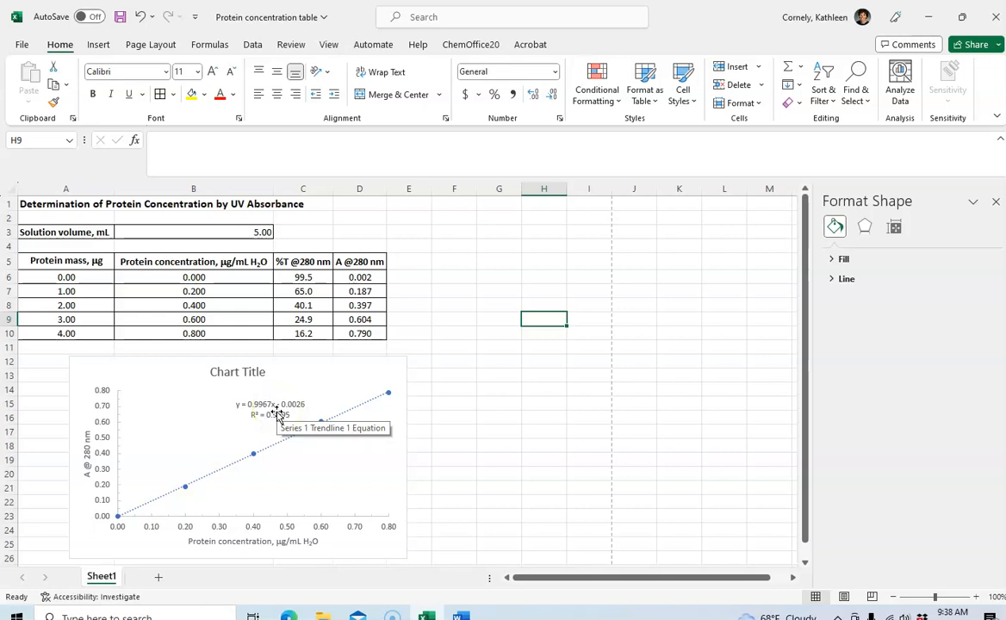
Format the trendline equation label in the Number category with 4 decimal places
click(277, 416)
click(298, 414)
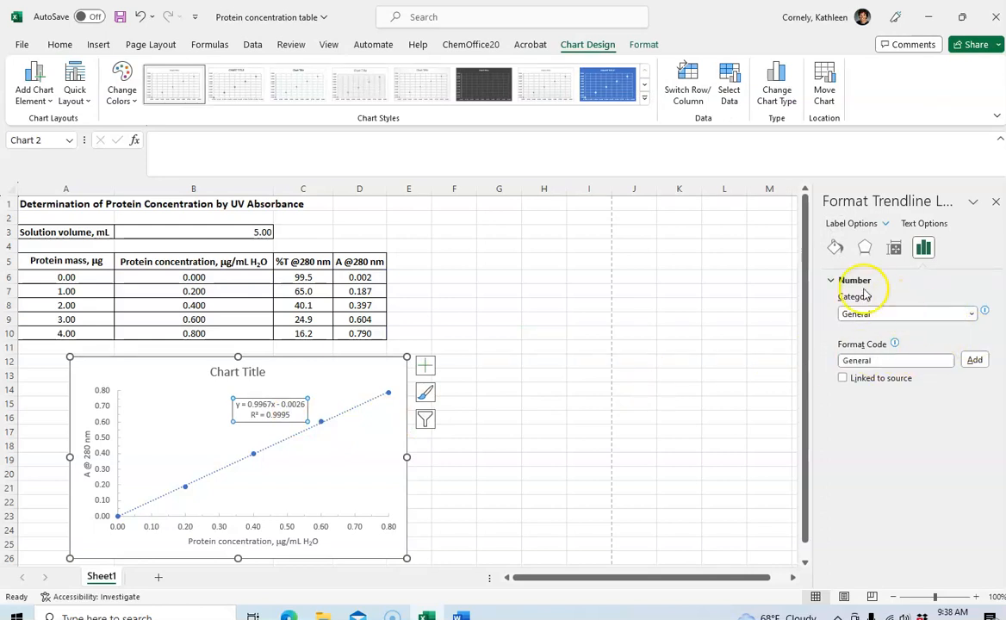
click(971, 315)
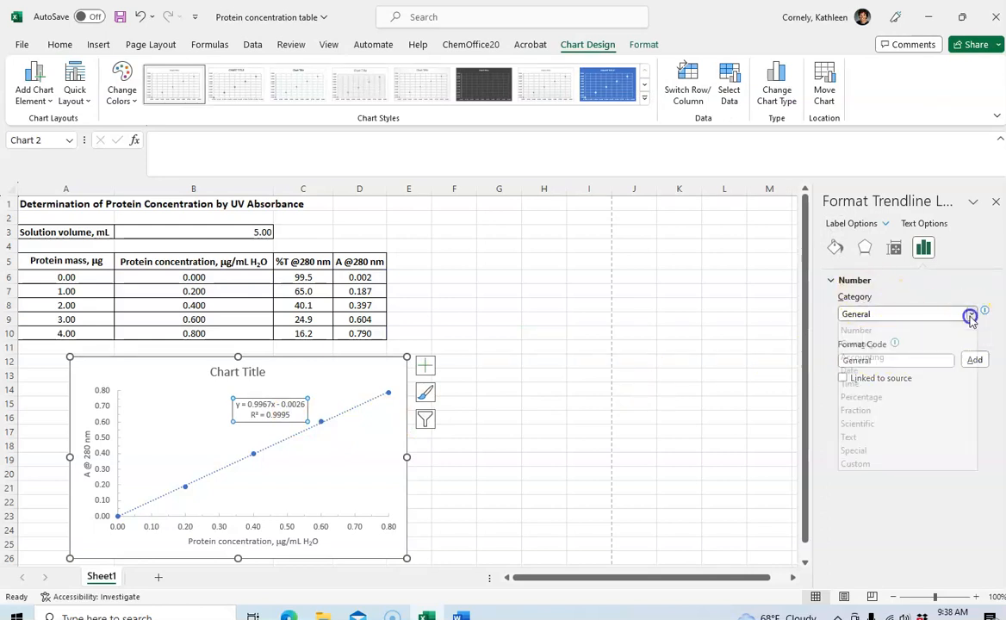
click(862, 342)
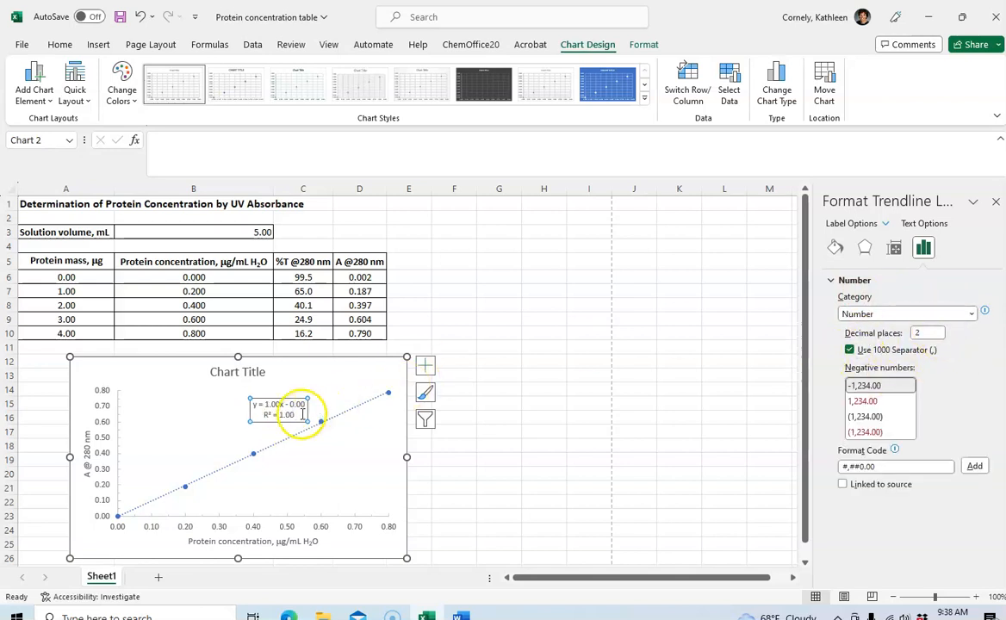
click(927, 332)
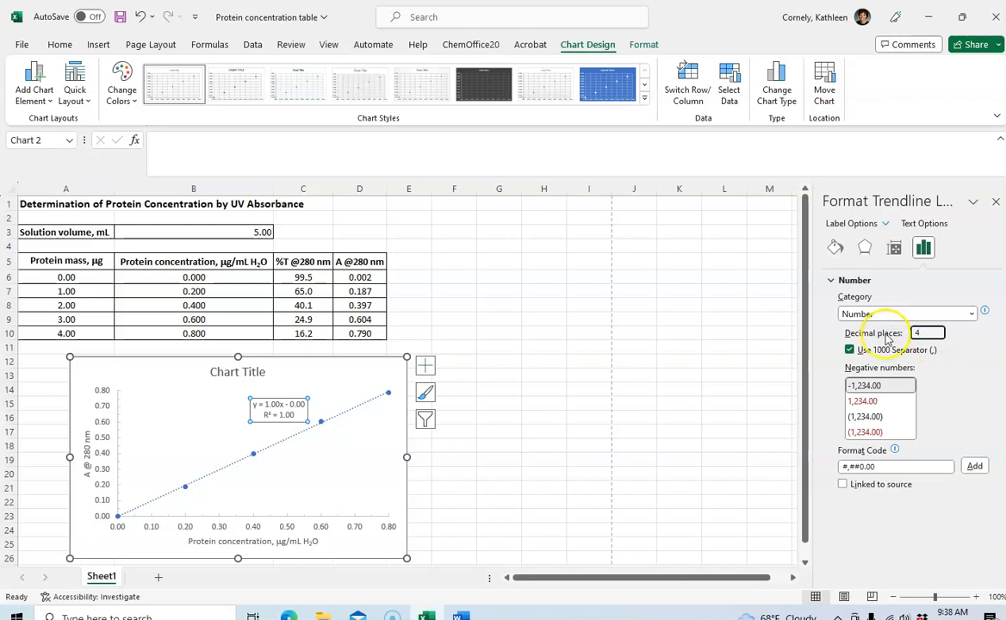
click(973, 466)
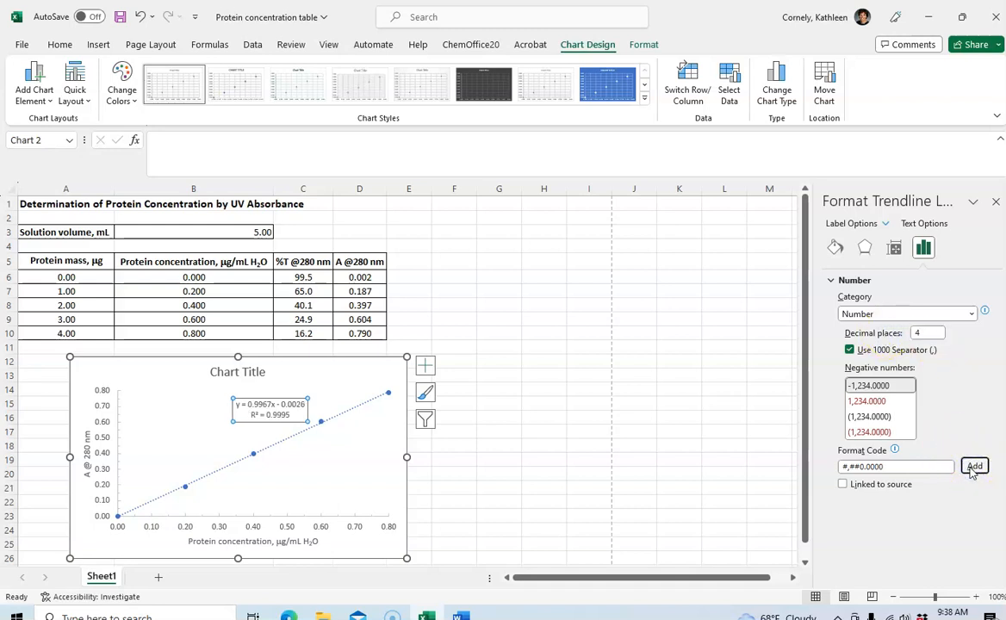
click(548, 355)
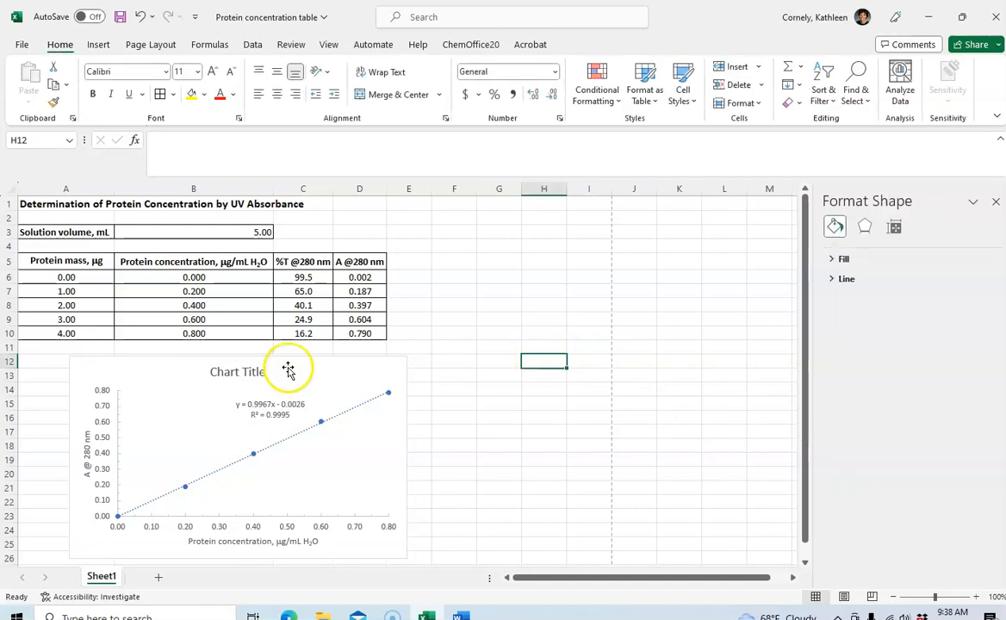
Replace the placeholder chart title with "Determination of Protein Concentration"
click(235, 377)
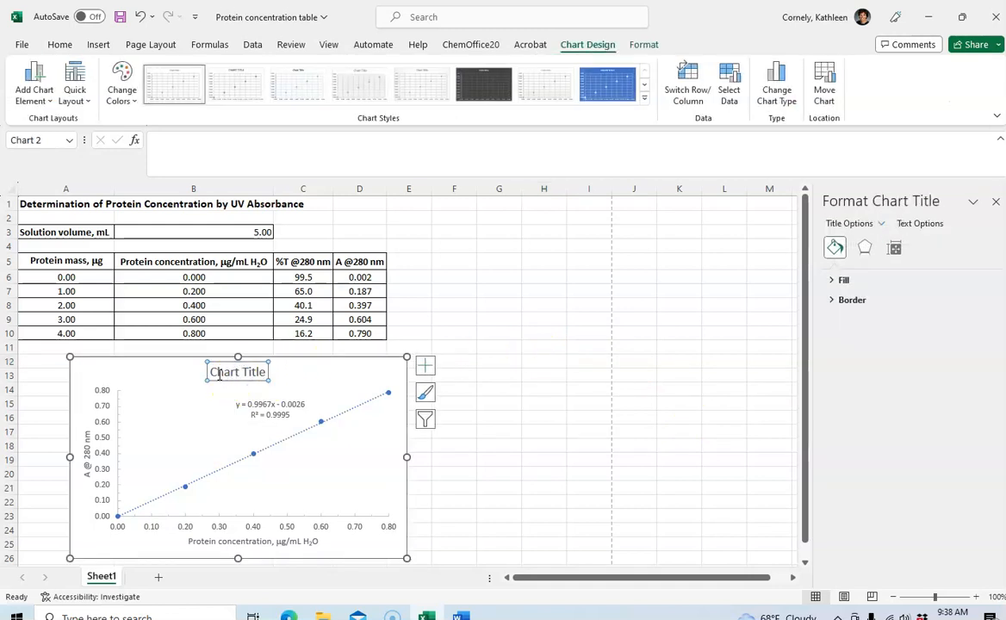
drag(220, 375, 267, 373)
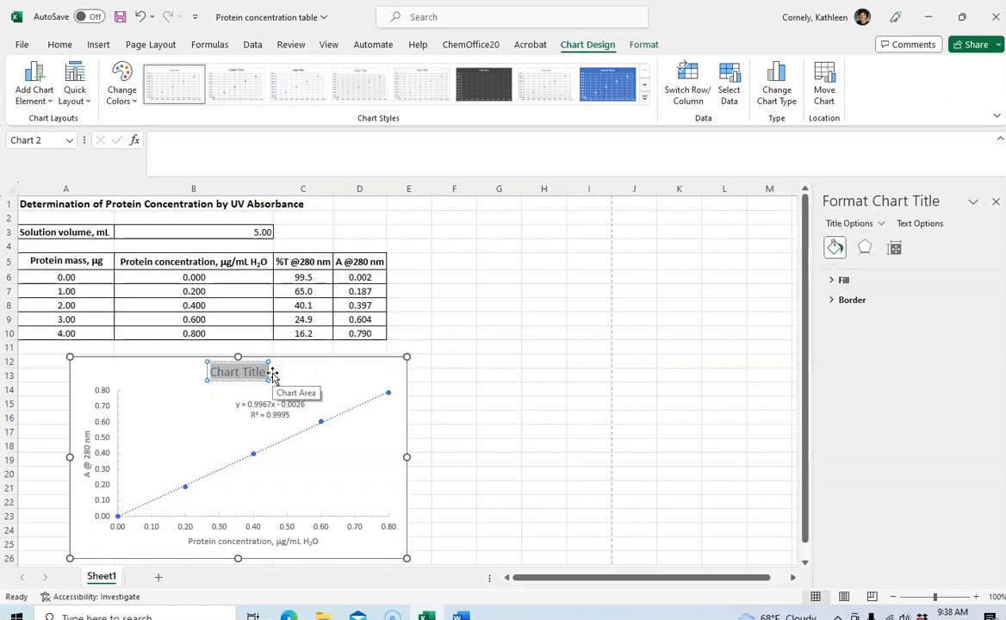
text(Determinat)
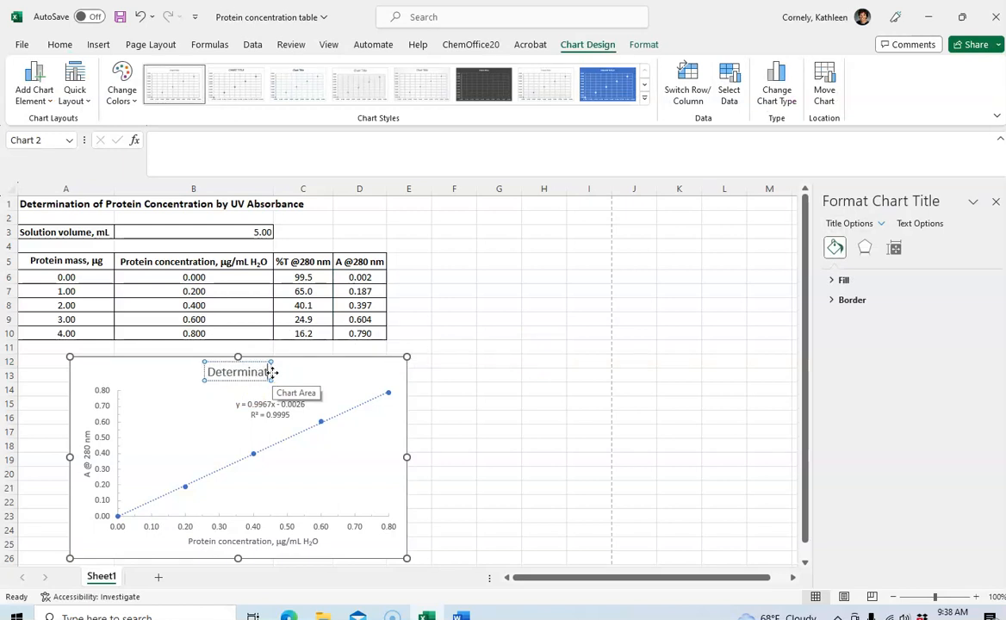
text(ion of Protein)
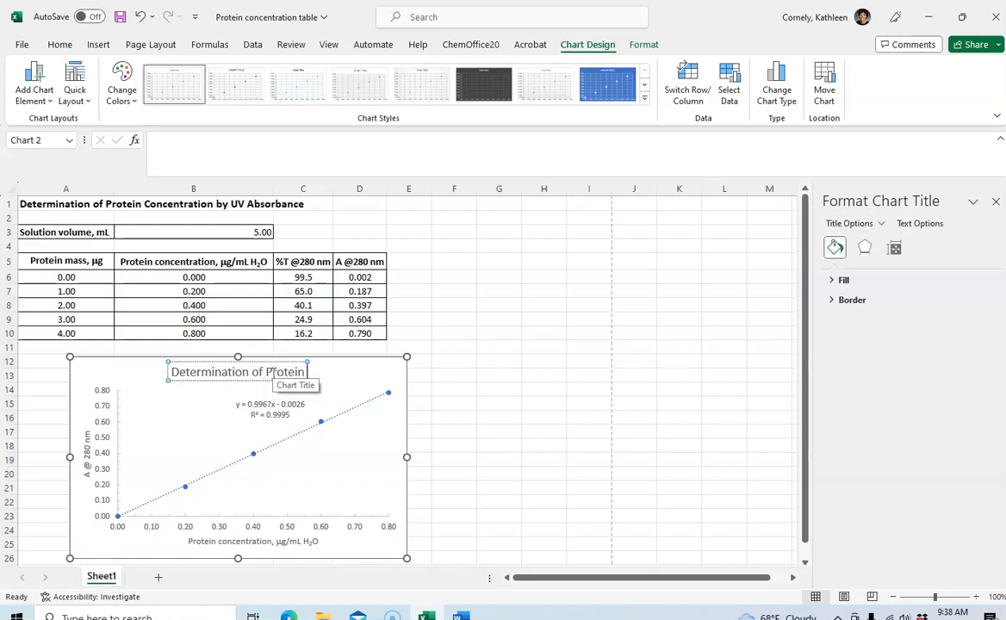
text( Concentration)
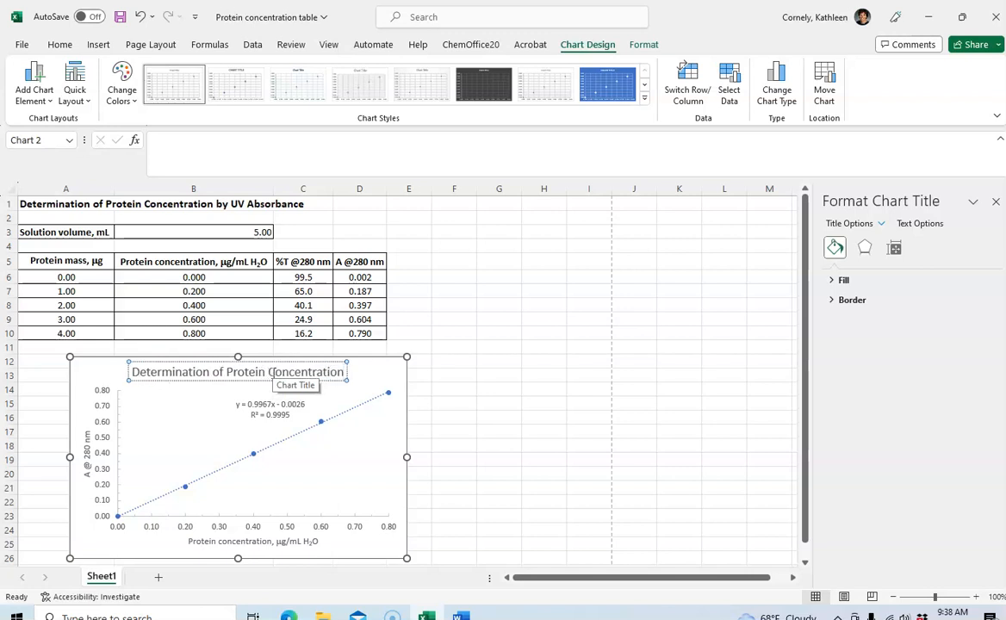
click(471, 307)
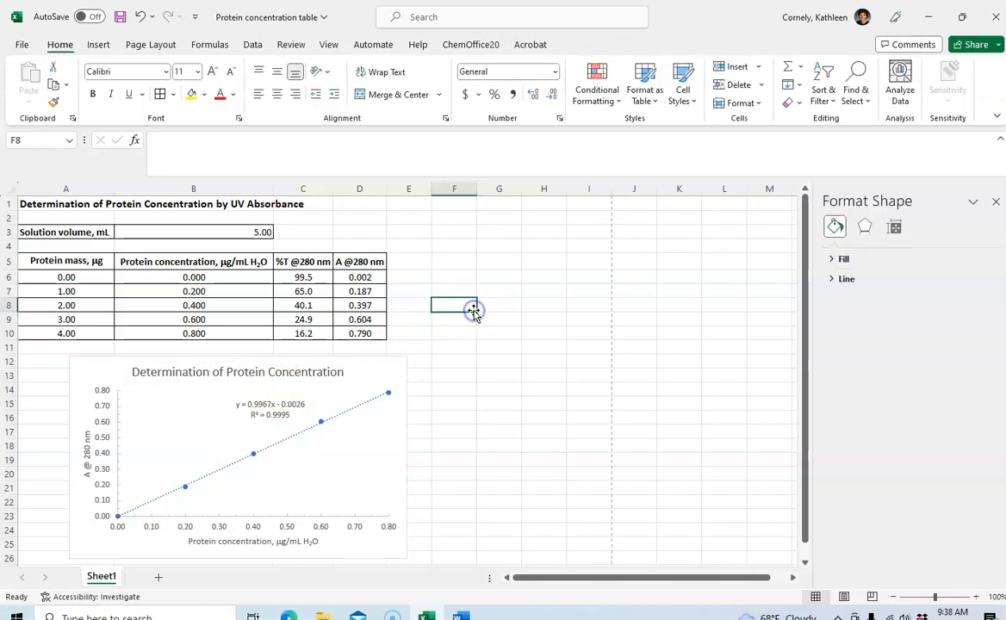
Shift the chart title slightly to the right so it sits centred over the plot area
click(217, 375)
drag(191, 363, 208, 361)
click(472, 301)
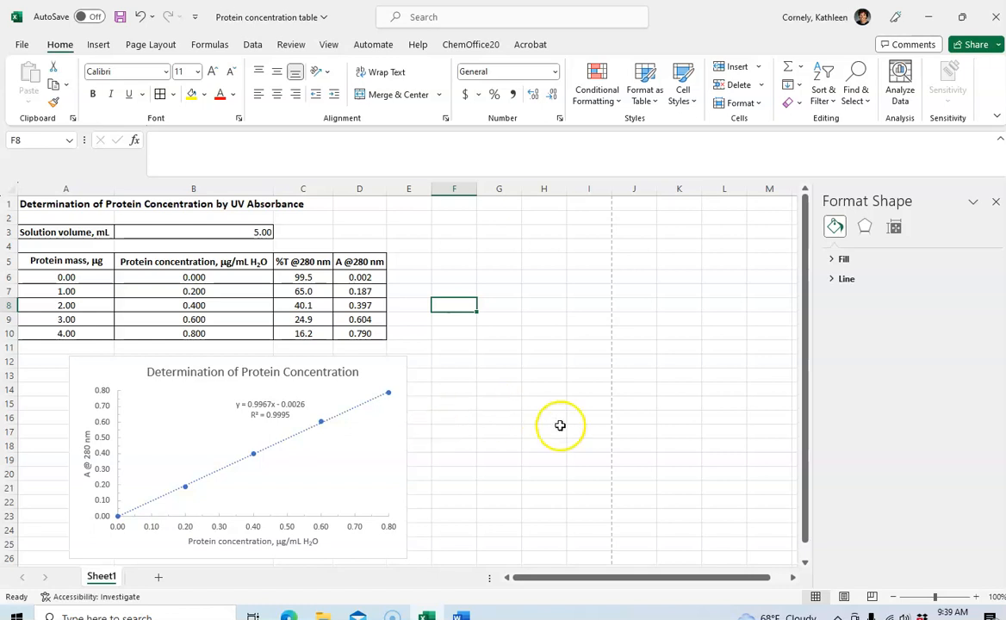
Check the print preview of the sheet with its table and chart, and return to the worksheet
click(23, 44)
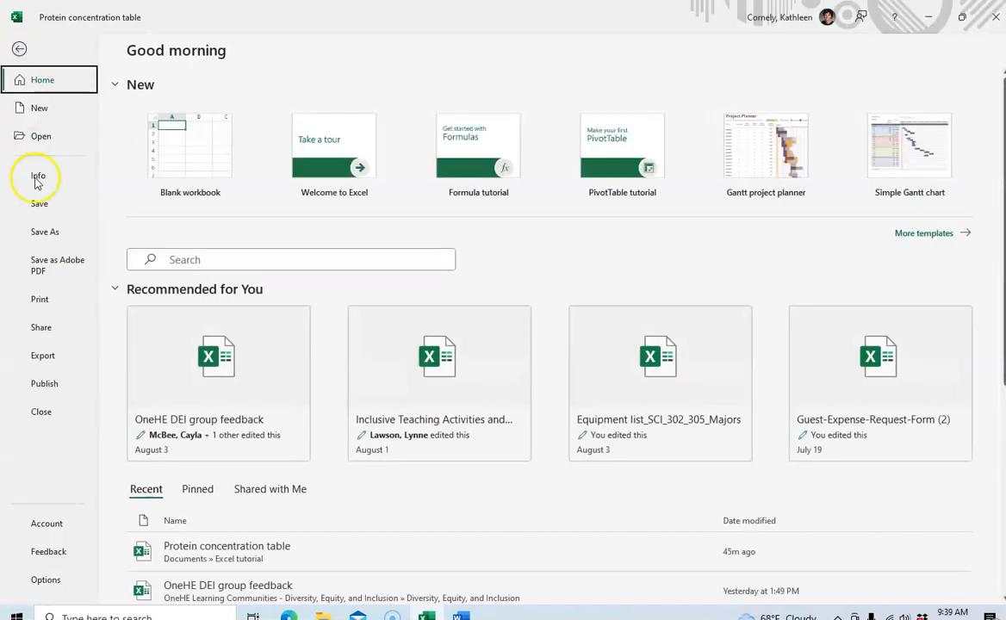
click(40, 299)
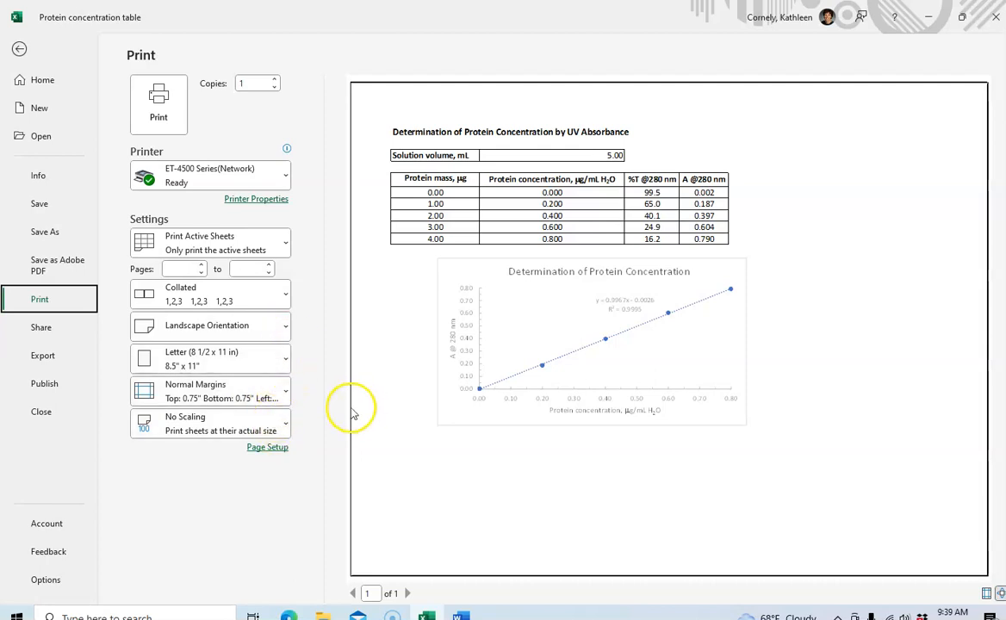
click(19, 51)
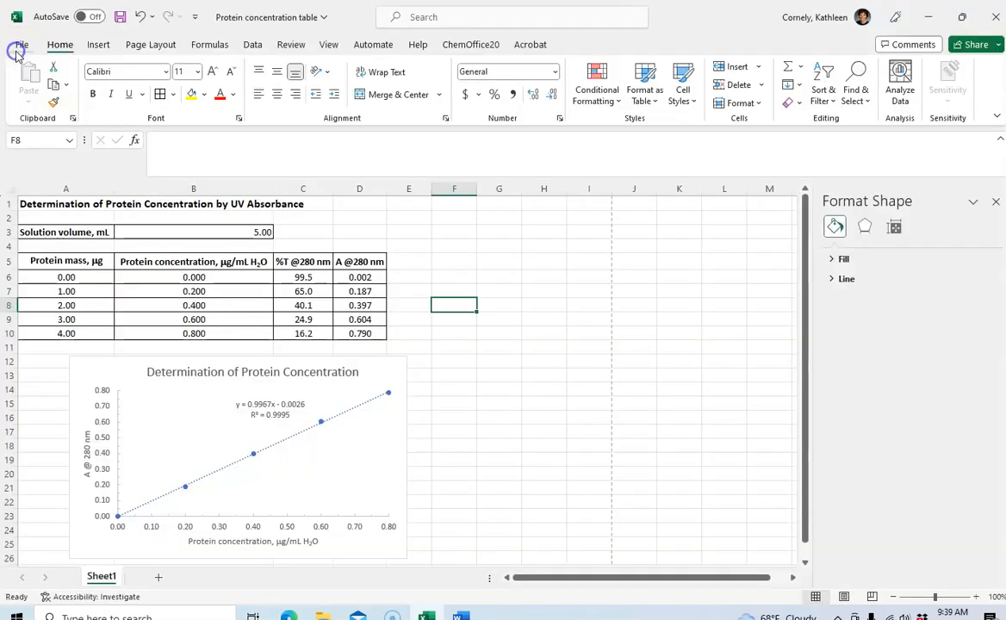
Move the whole chart slightly left so it sits centred beneath the data table, and close the formatting pane
click(282, 360)
drag(282, 360, 248, 359)
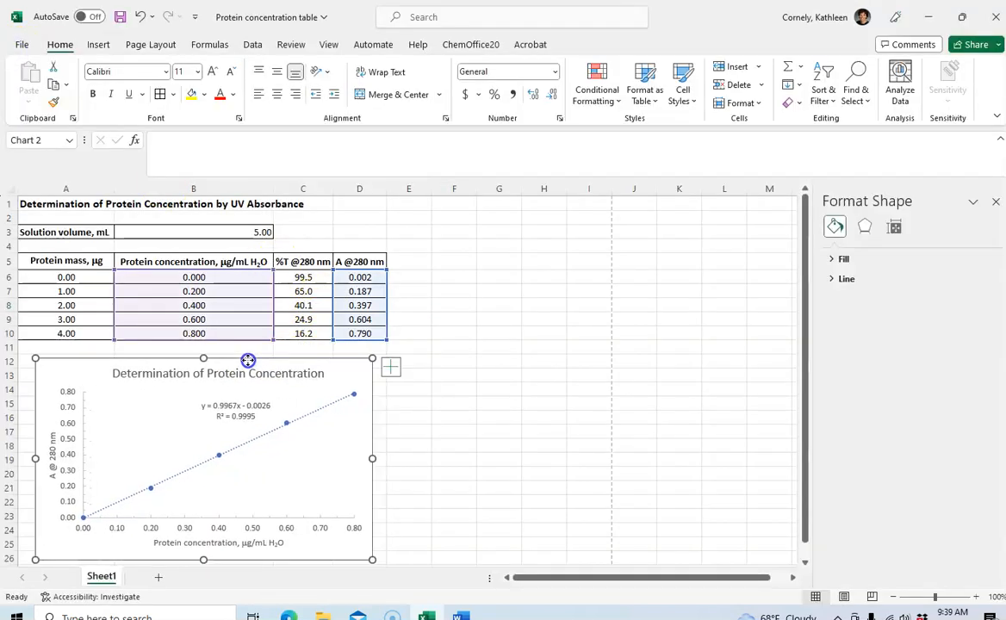
click(490, 357)
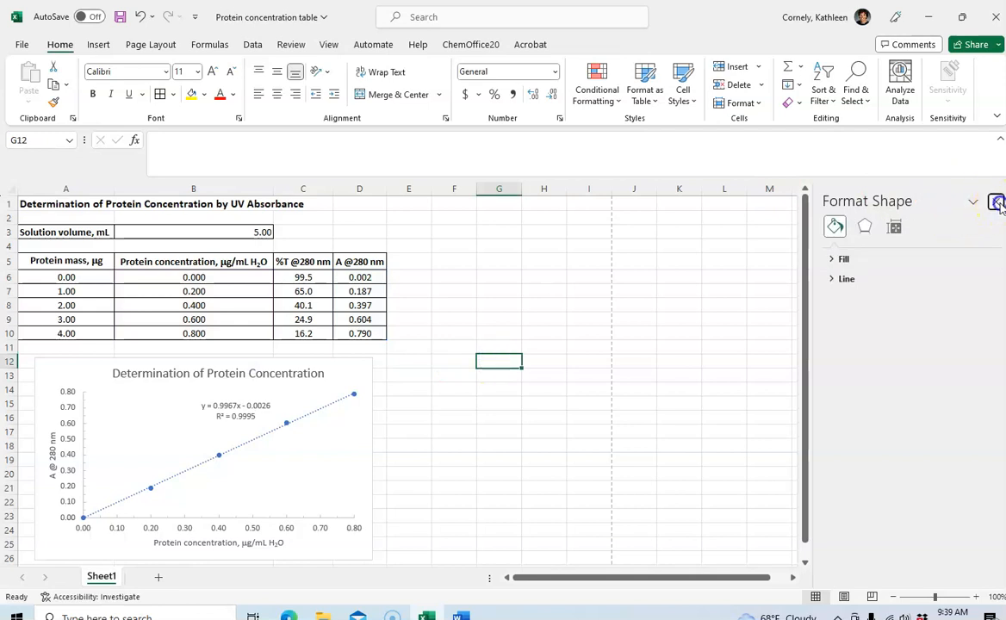
click(995, 201)
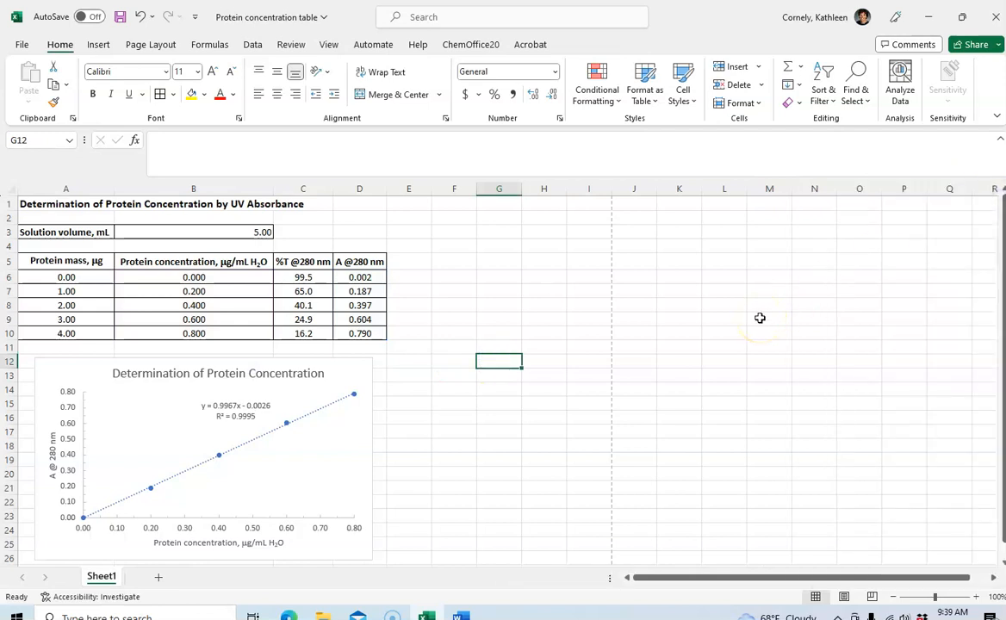